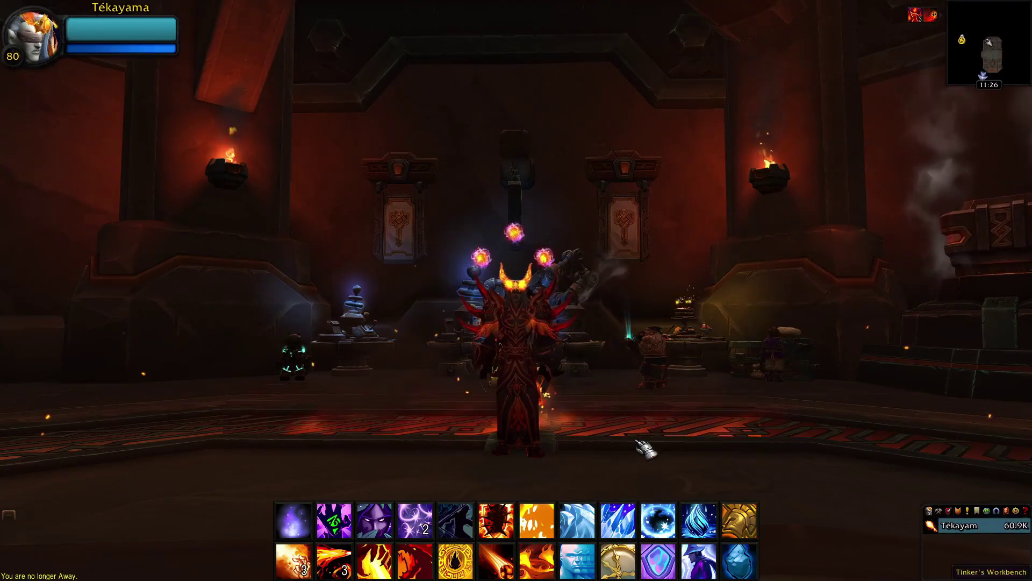
Step: Press Escape to bring up World of Warcraft's Game Menu over the workshop scene
key("Escape")
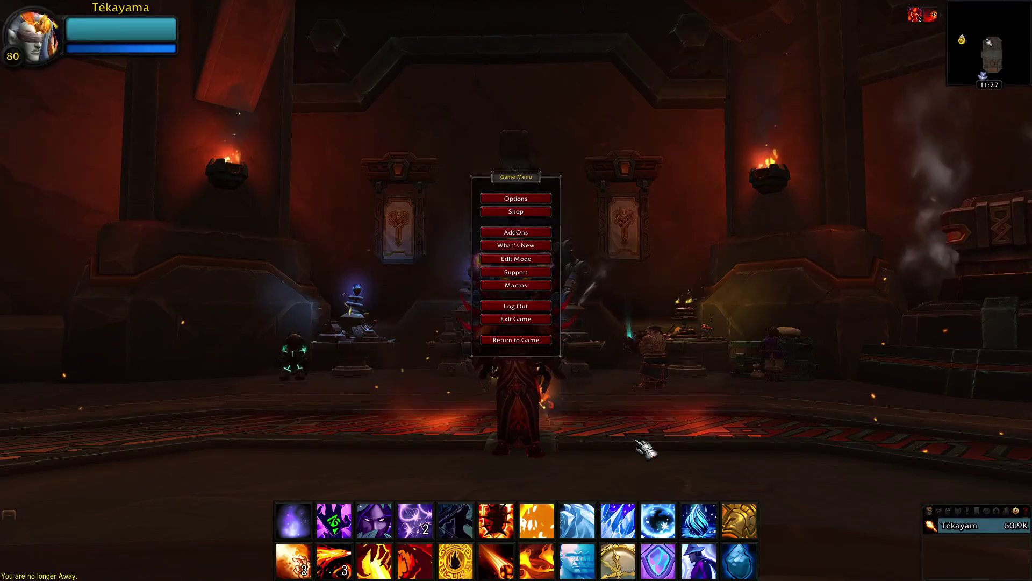
Step: Open Options, scroll through the Controls page, and go to the Interface settings
left_click(531, 200)
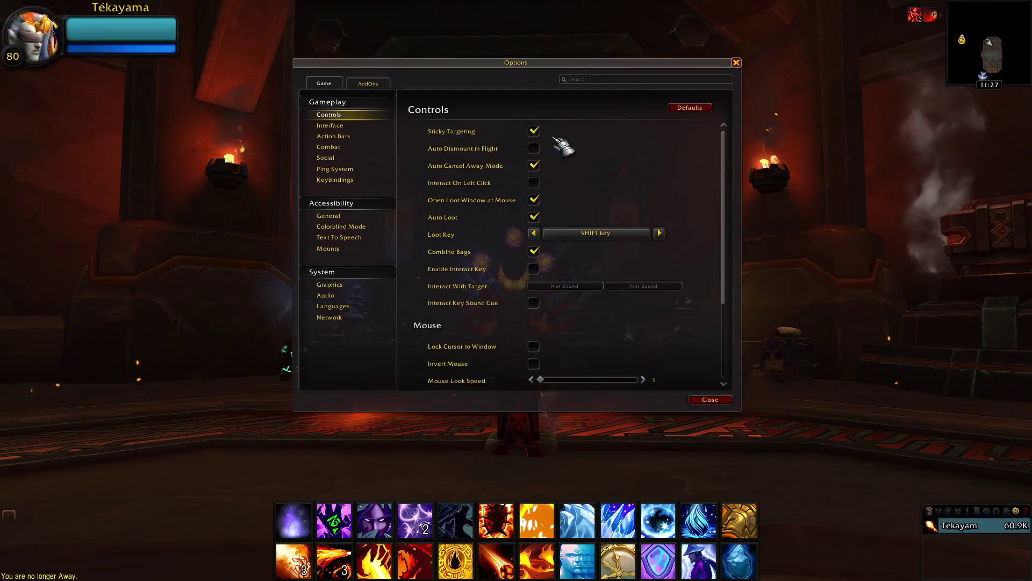
scroll(554, 215, "down", 3)
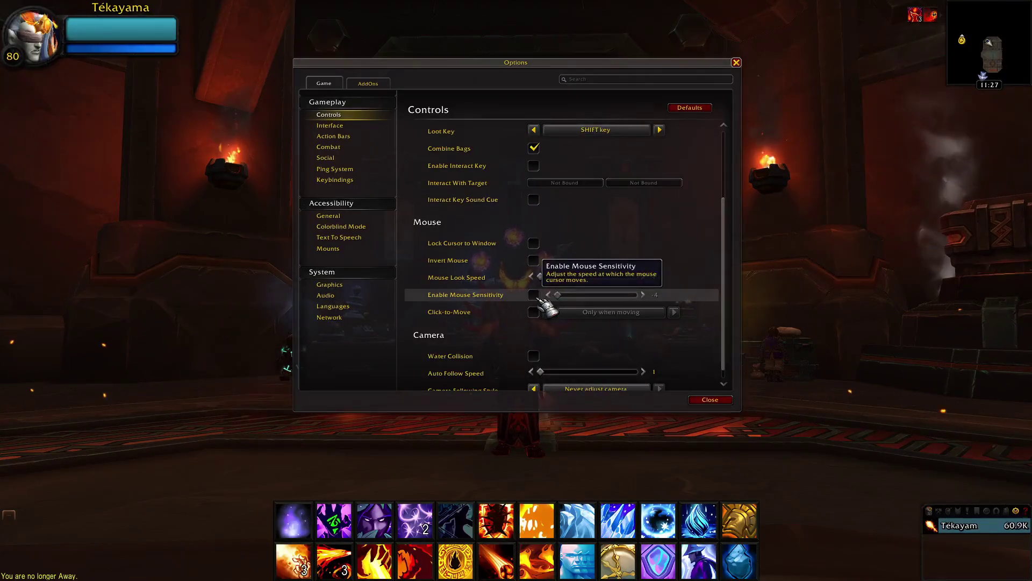
scroll(461, 334, "down", 1)
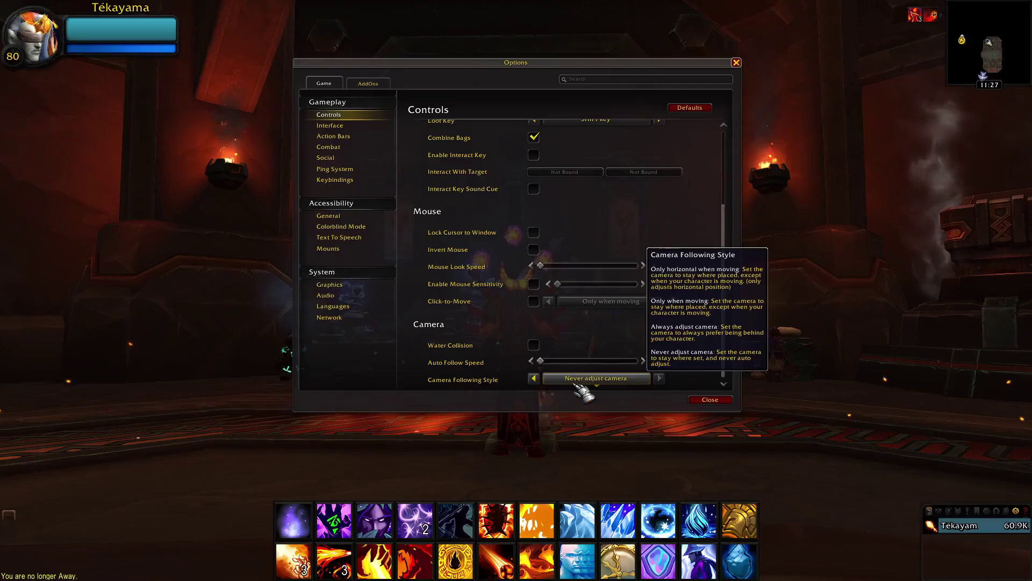
left_click(342, 128)
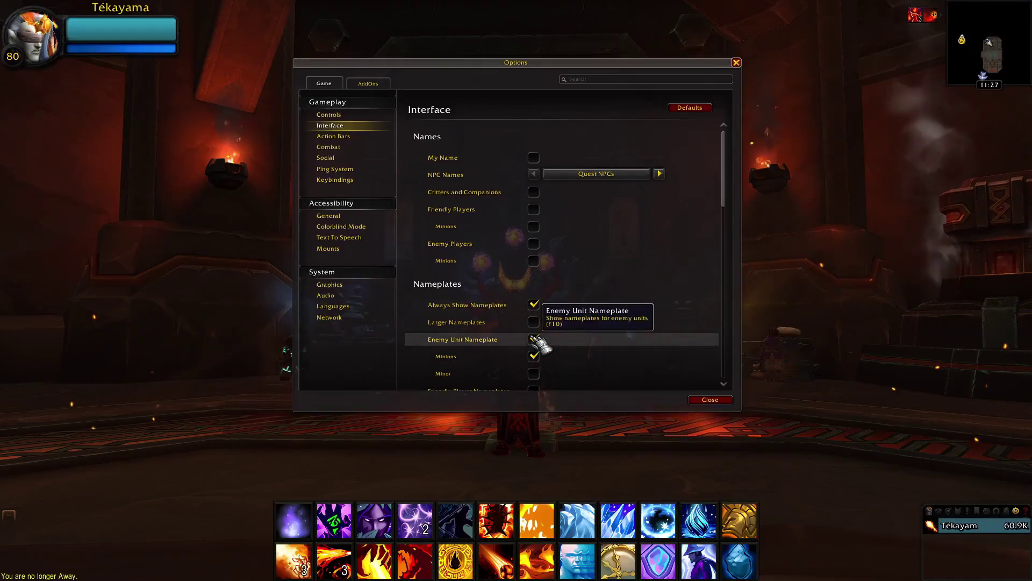
Step: Review the nameplate, display, quest and raid frame options, then go to Action Bars
scroll(541, 358, "down", 2)
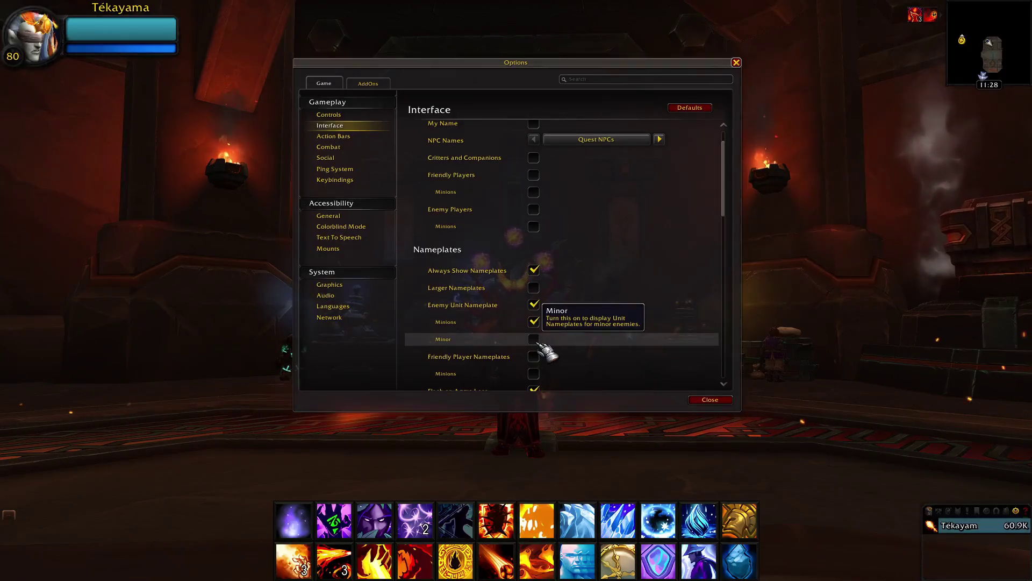
scroll(591, 345, "down", 4)
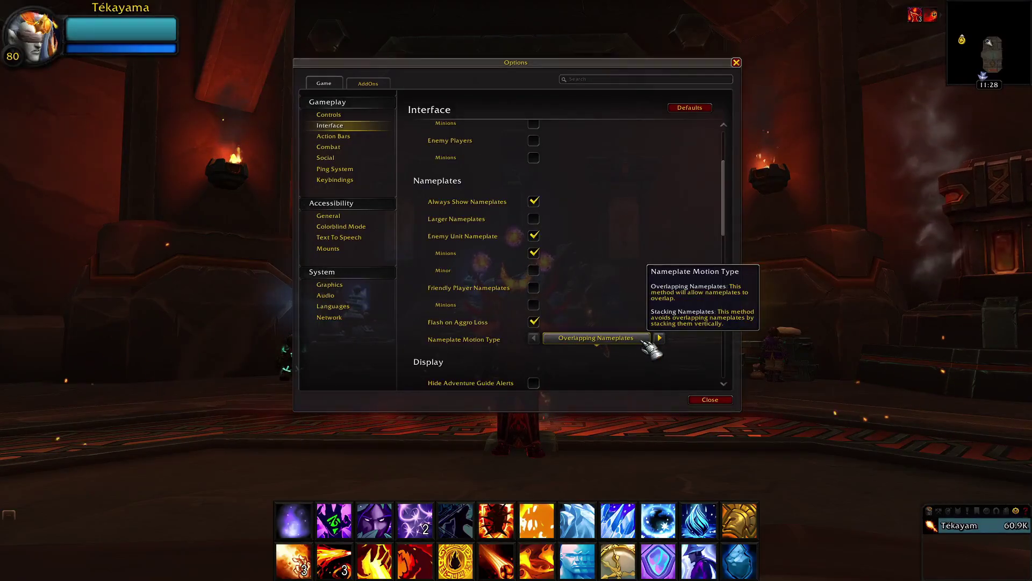
scroll(651, 348, "down", 6)
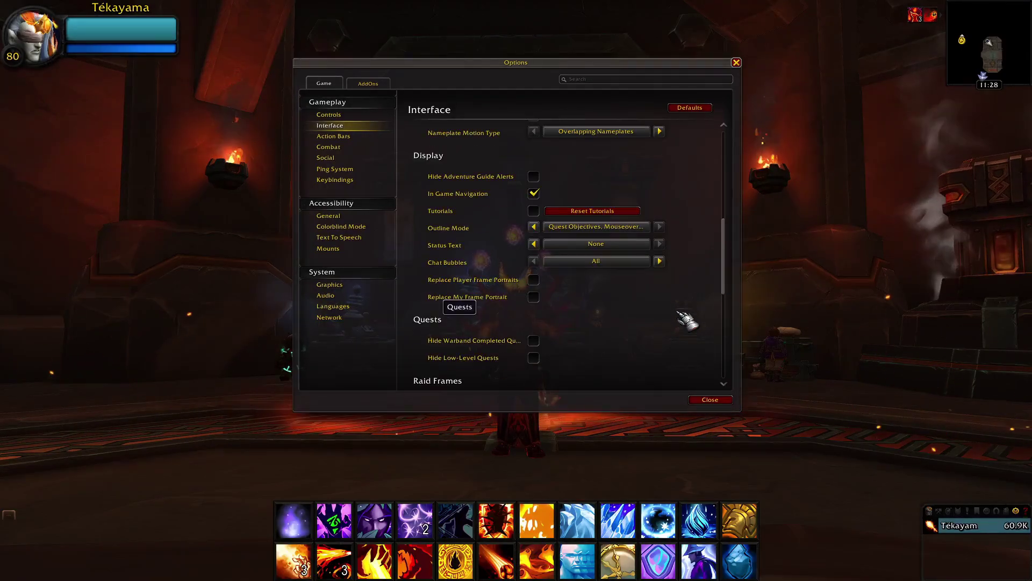
scroll(619, 318, "down", 5)
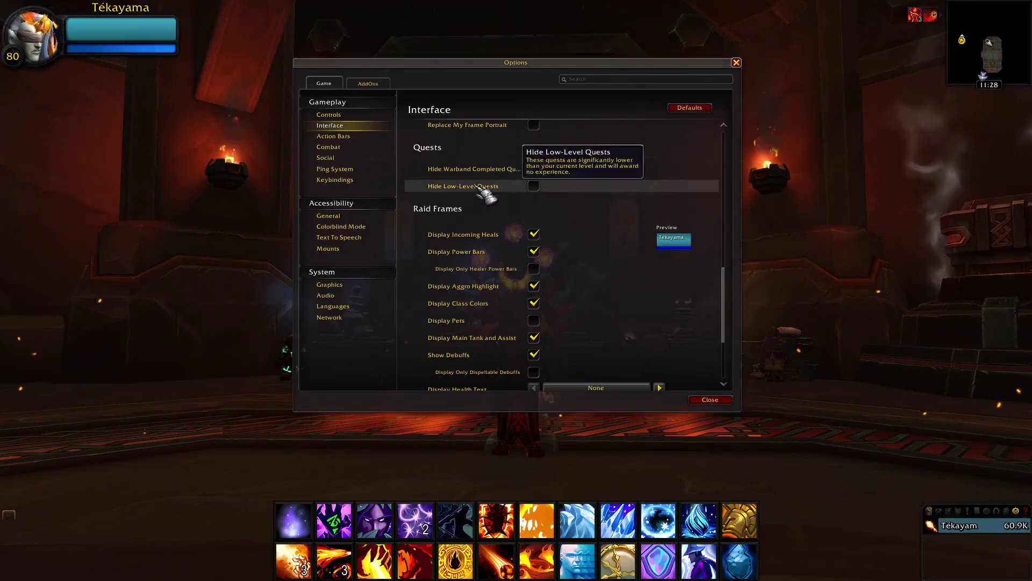
left_click(376, 137)
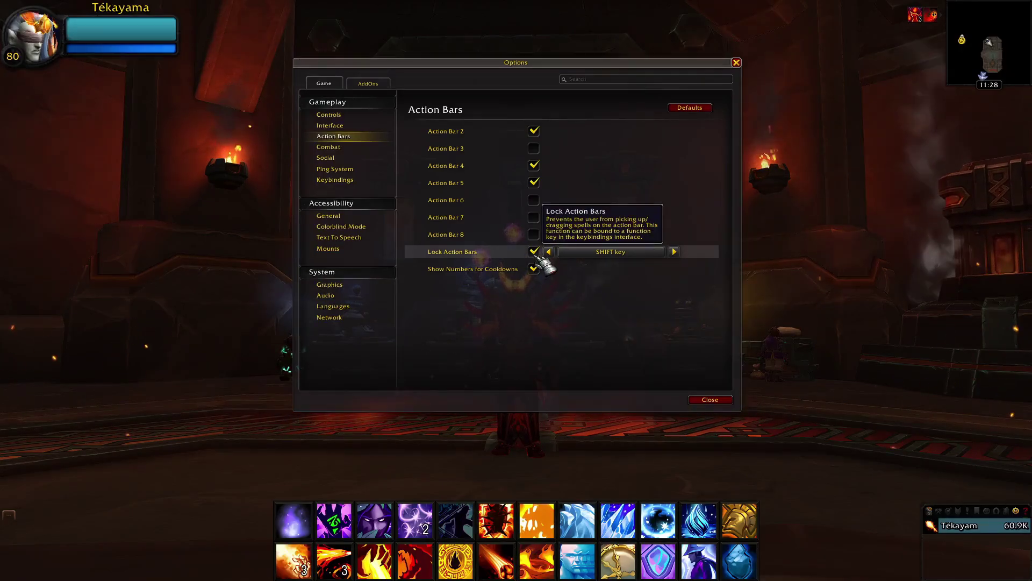
Step: Scan the Combat settings, then go to the Accessibility General page
left_click(330, 147)
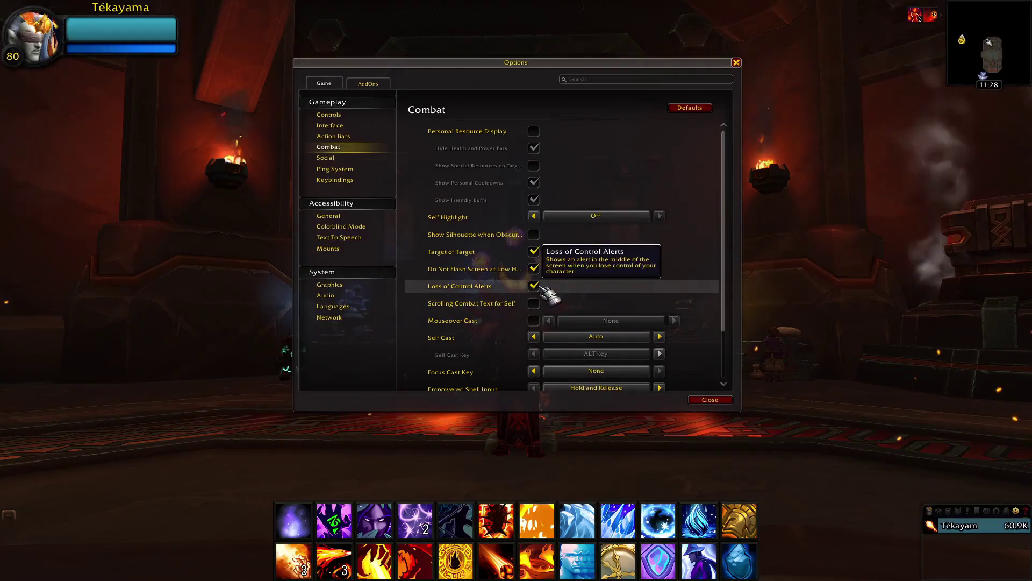
scroll(538, 301, "down", 3)
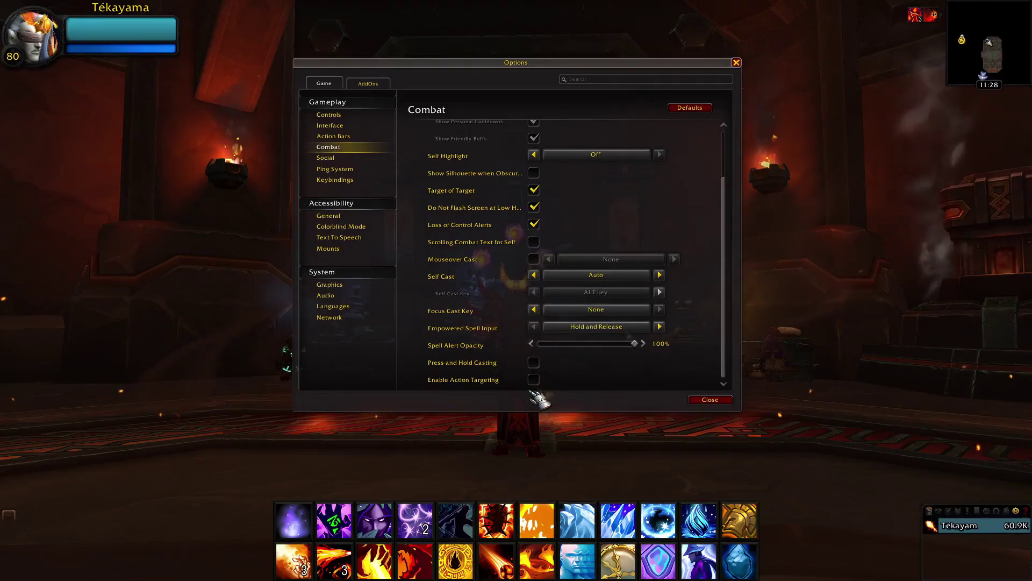
left_click(341, 216)
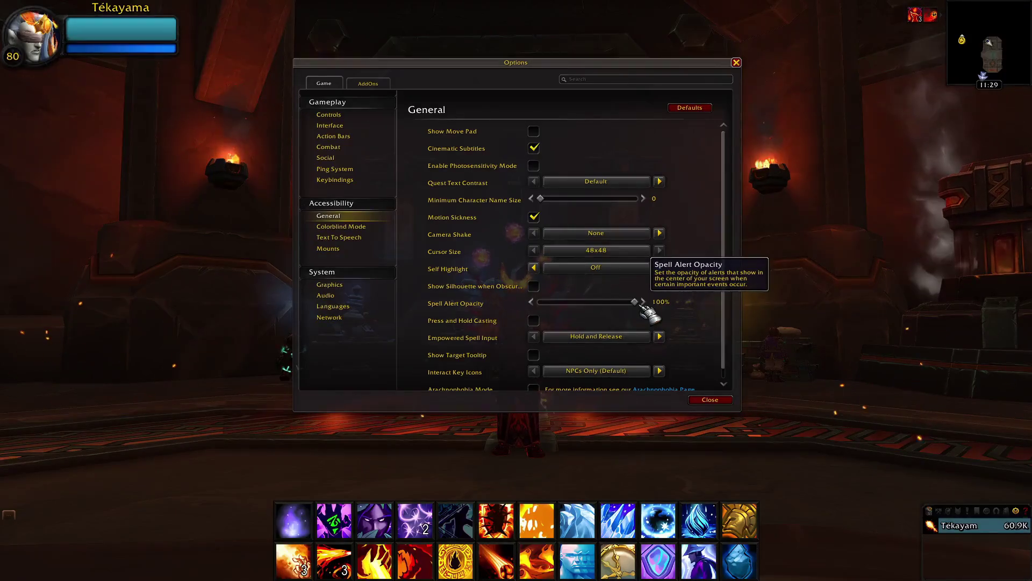
Step: Go to System > Audio and scroll down to the ping system options
left_click(349, 296)
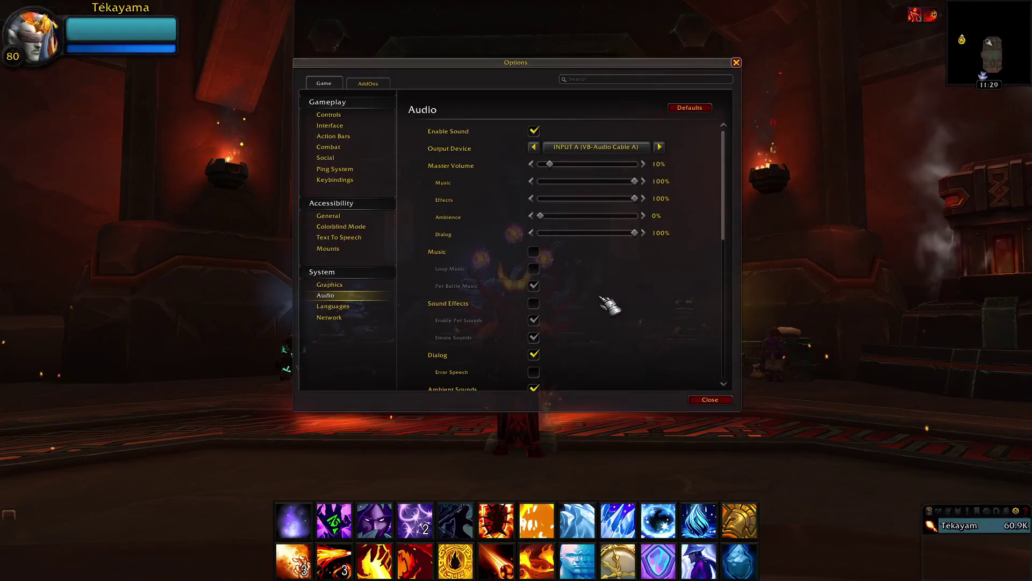
scroll(629, 316, "down", 2)
scroll(629, 316, "down", 2)
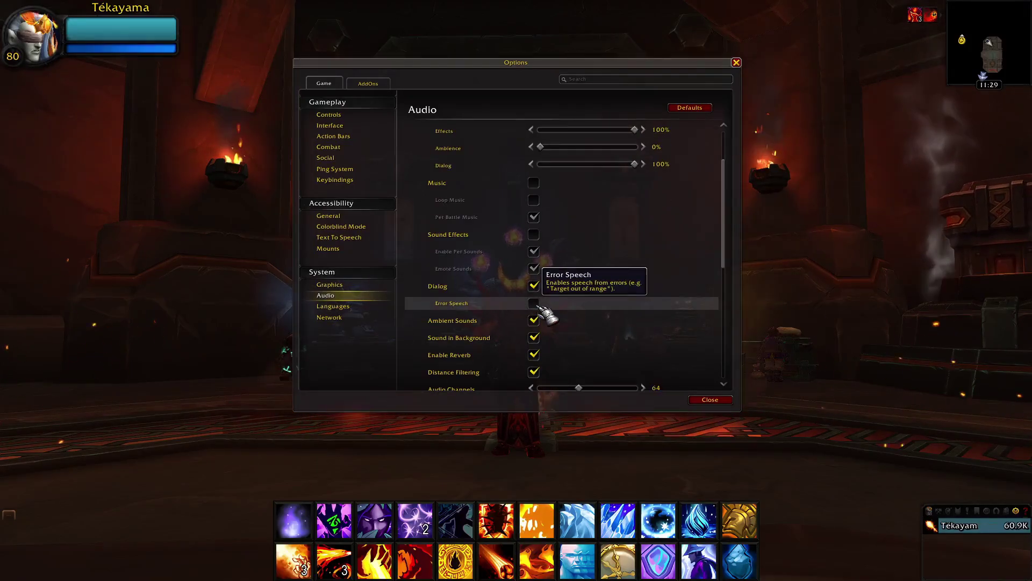
scroll(545, 312, "down", 6)
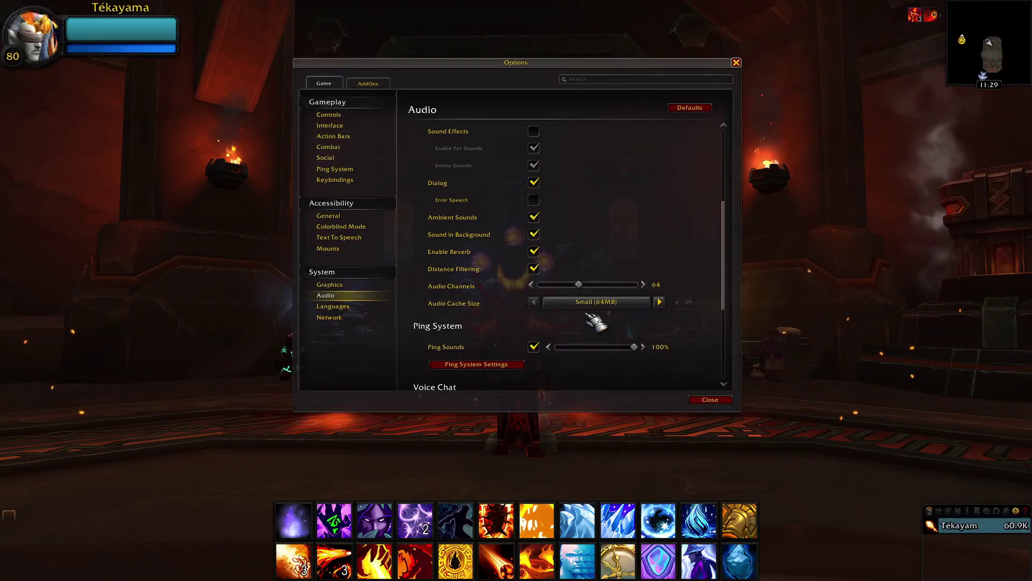
Step: Go to System > Graphics to view display mode, resolution, low latency and anti-aliasing
left_click(372, 285)
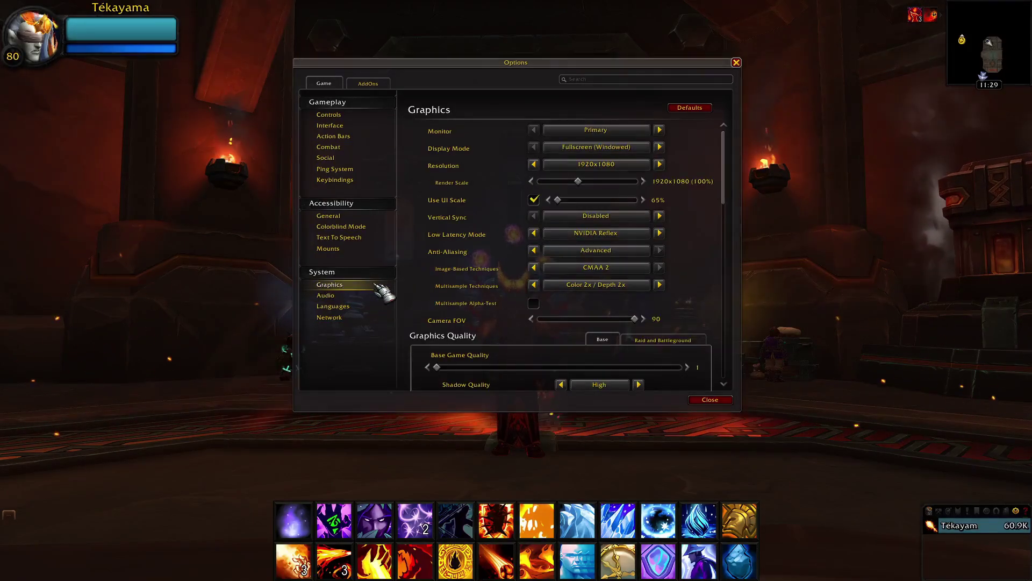
scroll(415, 285, "down", 4)
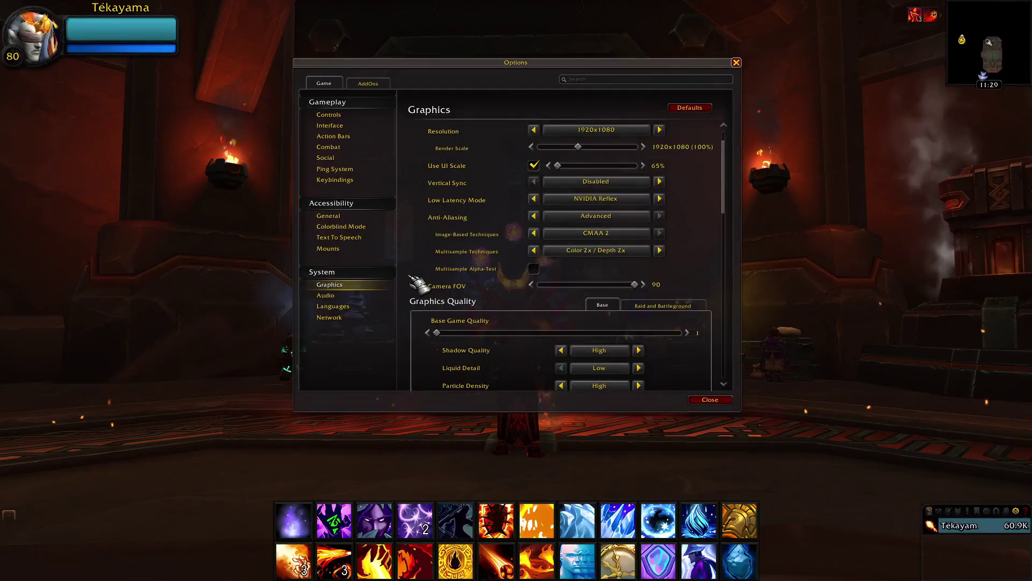
scroll(418, 285, "up", 5)
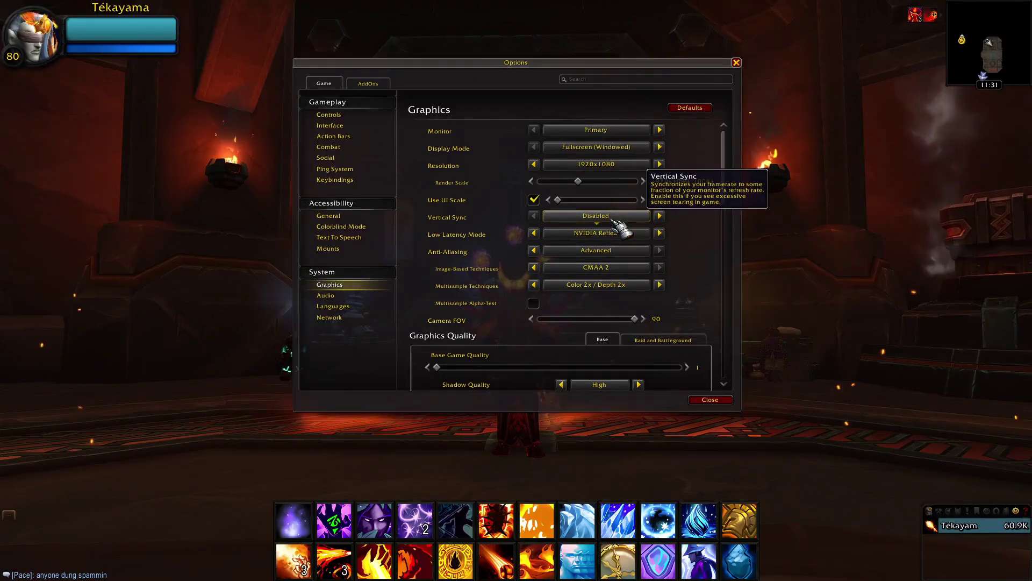
Step: Keep Low Latency Mode on NVIDIA Reflex, then set Anti-Aliasing to None and apply
left_click(638, 236)
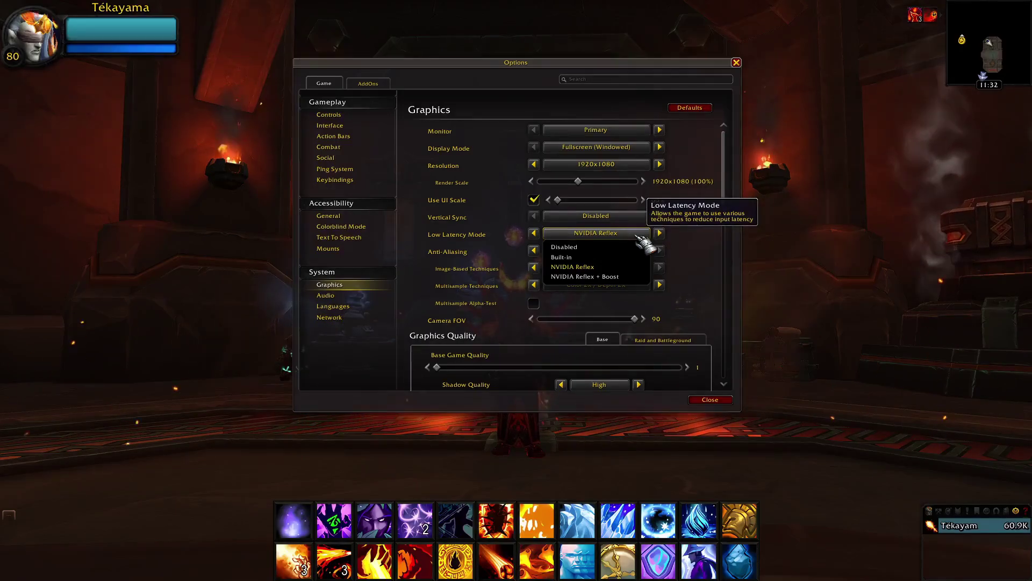
left_click(636, 235)
left_click(640, 252)
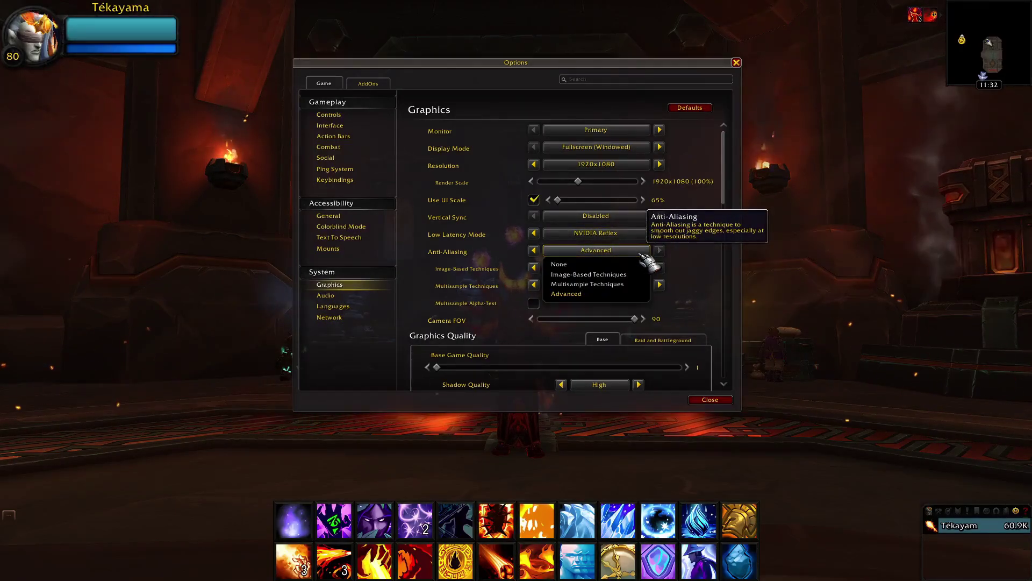
left_click(646, 264)
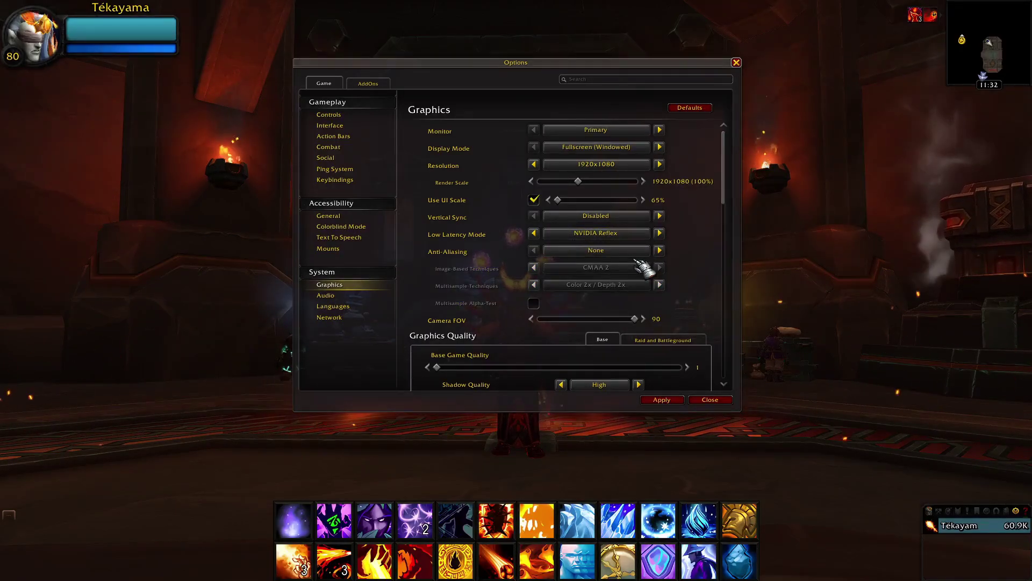
left_click(663, 399)
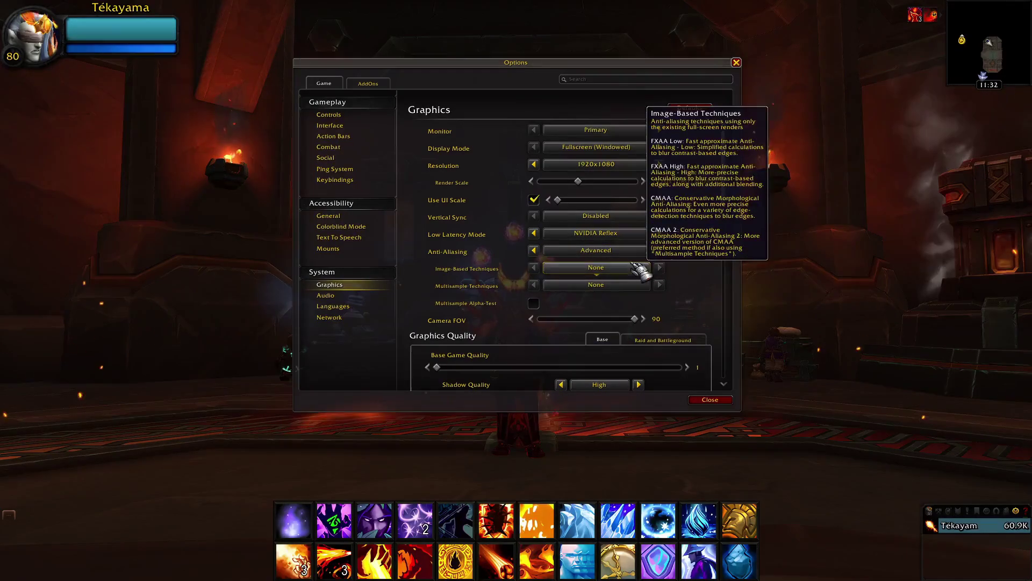
Step: Set Image-Based Techniques to None, apply, and confirm Anti-Aliasing stays at None
left_click(634, 266)
left_click(629, 277)
left_click(663, 399)
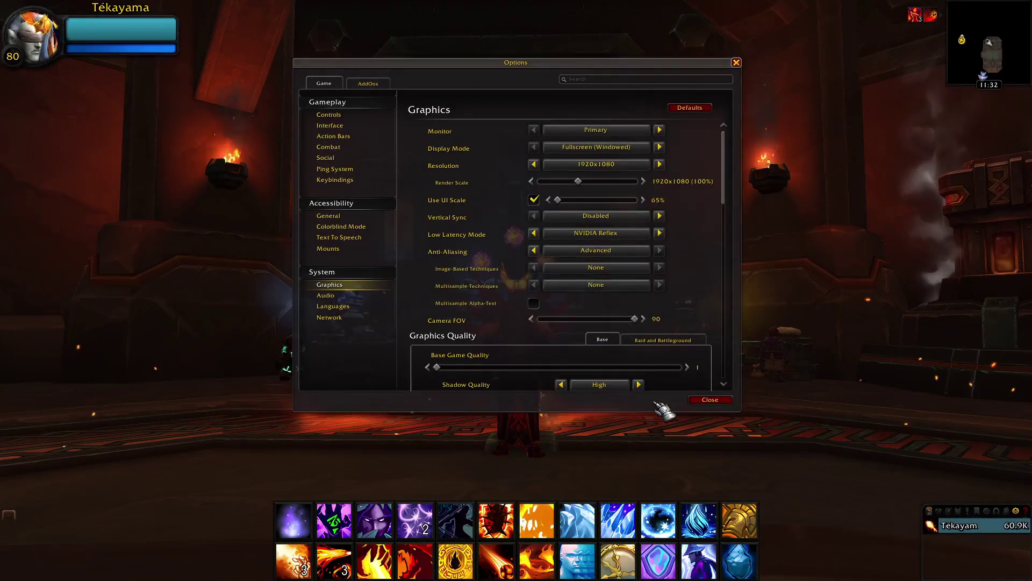
left_click(629, 251)
left_click(629, 261)
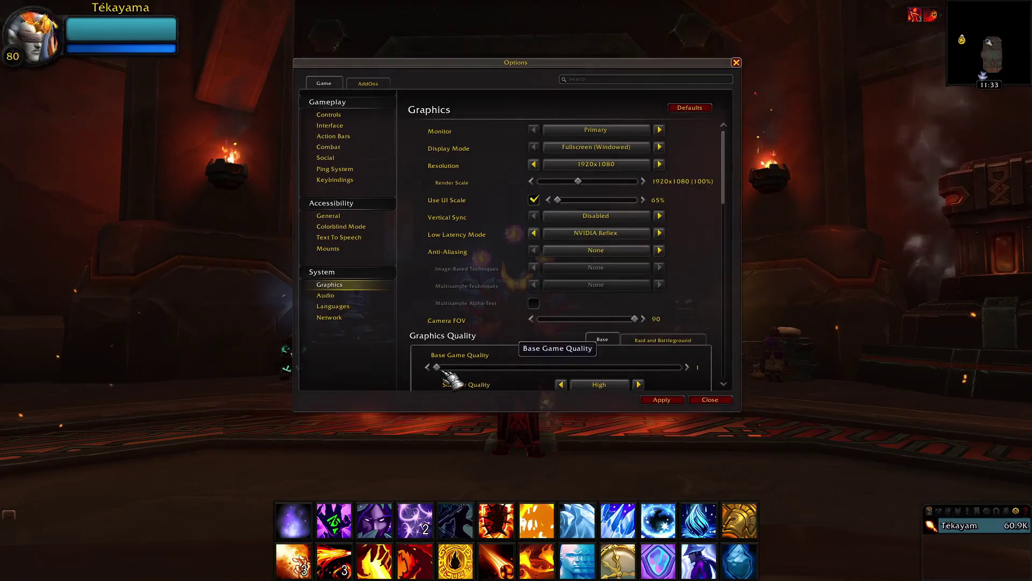
Step: Set Spell Density to Everything and enable Projected Textures
scroll(634, 296, "down", 5)
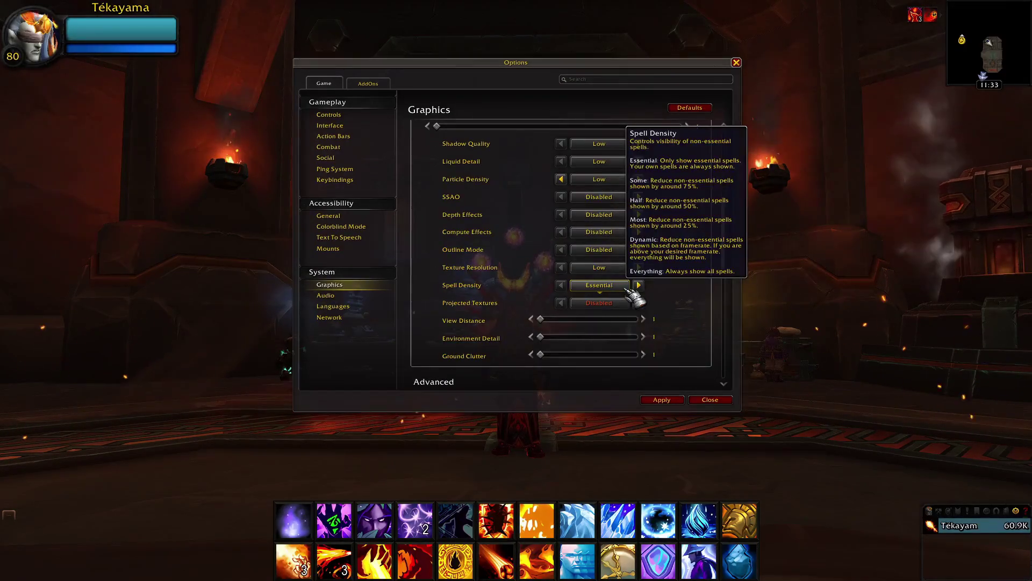
left_click(625, 289)
left_click(604, 347)
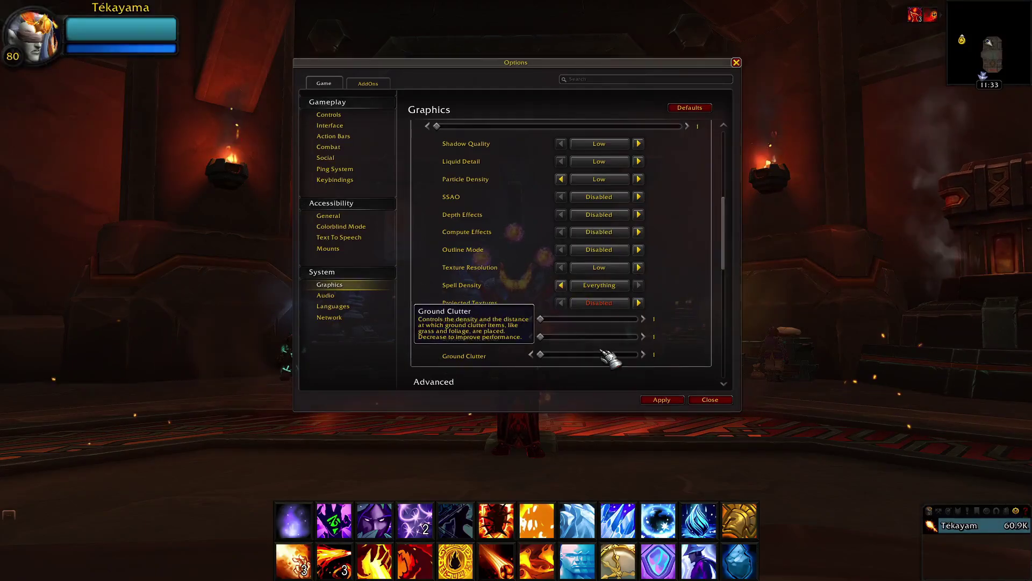
left_click(616, 302)
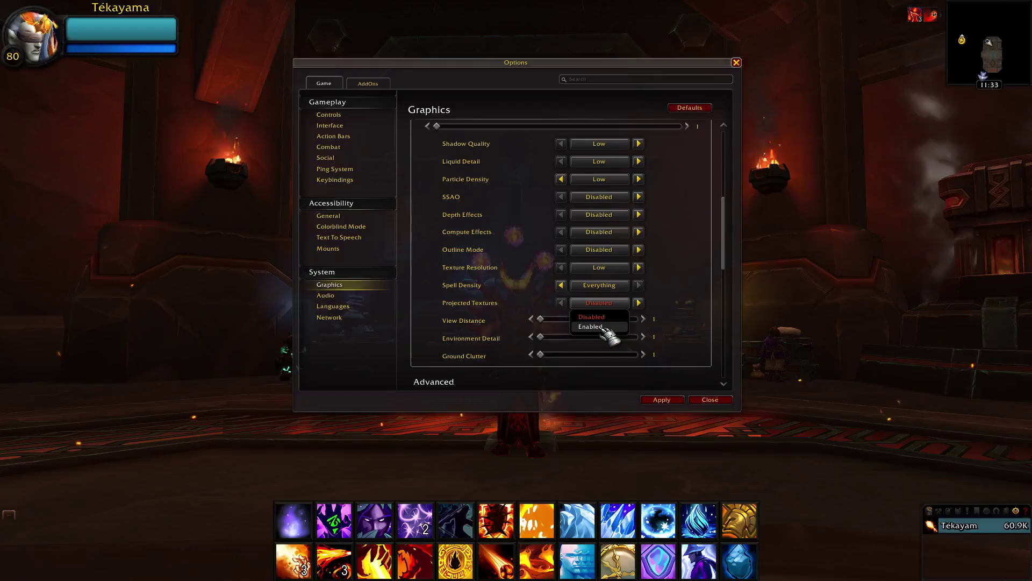
left_click(602, 327)
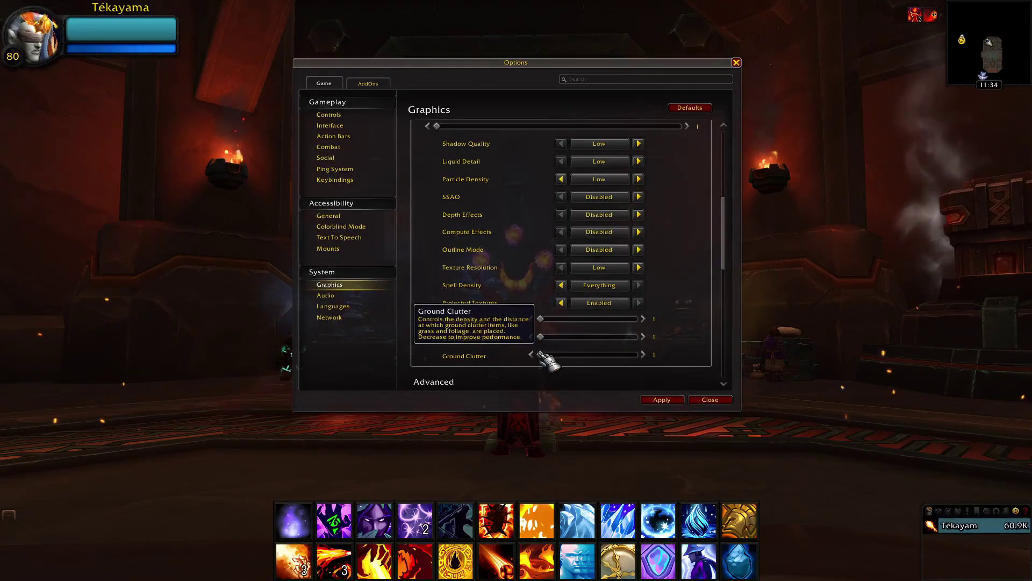
Step: Set Texture Filtering to Bilinear and Ray Traced Shadows to Disabled
scroll(543, 328, "down", 3)
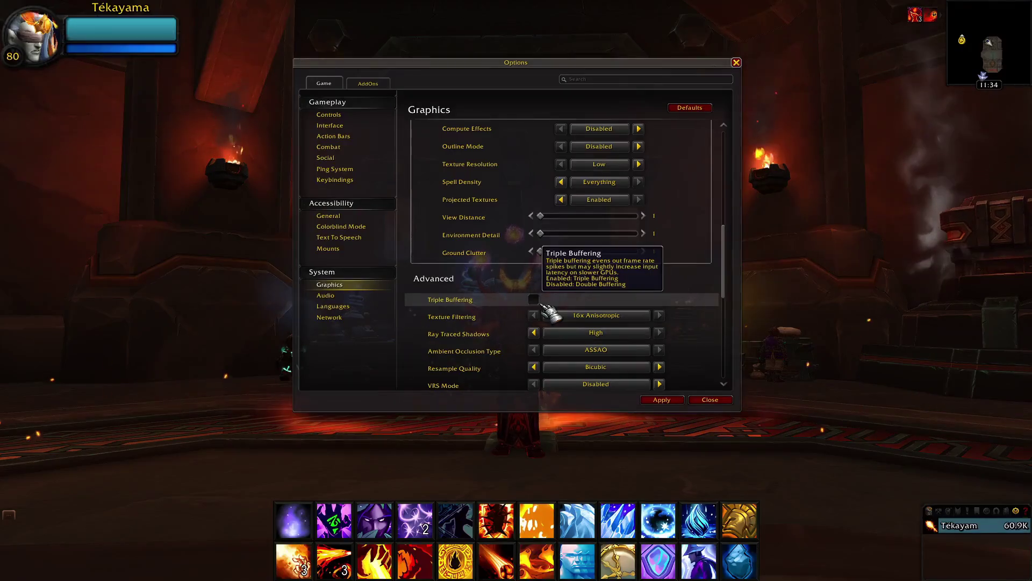
left_click(549, 315)
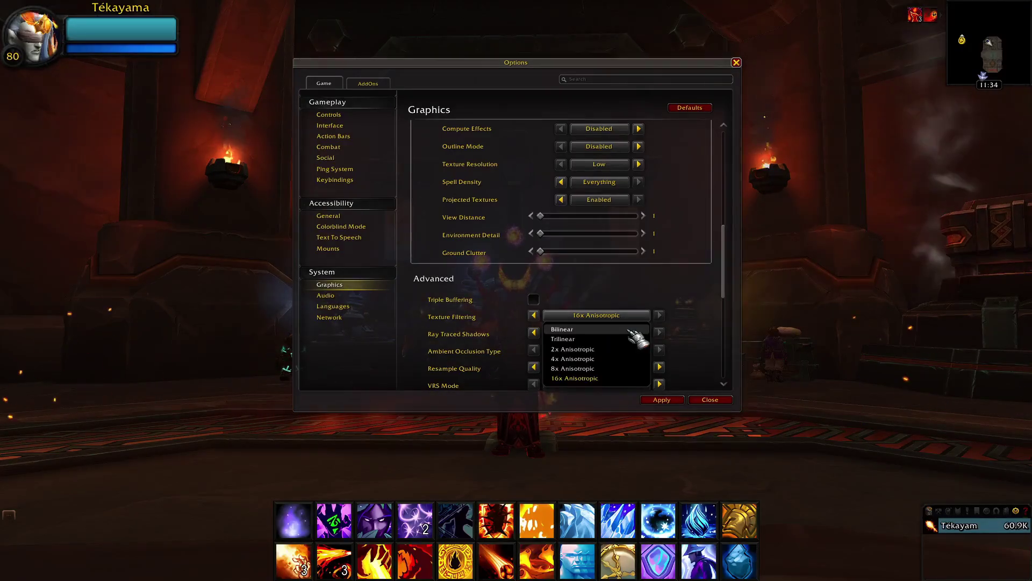
left_click(628, 331)
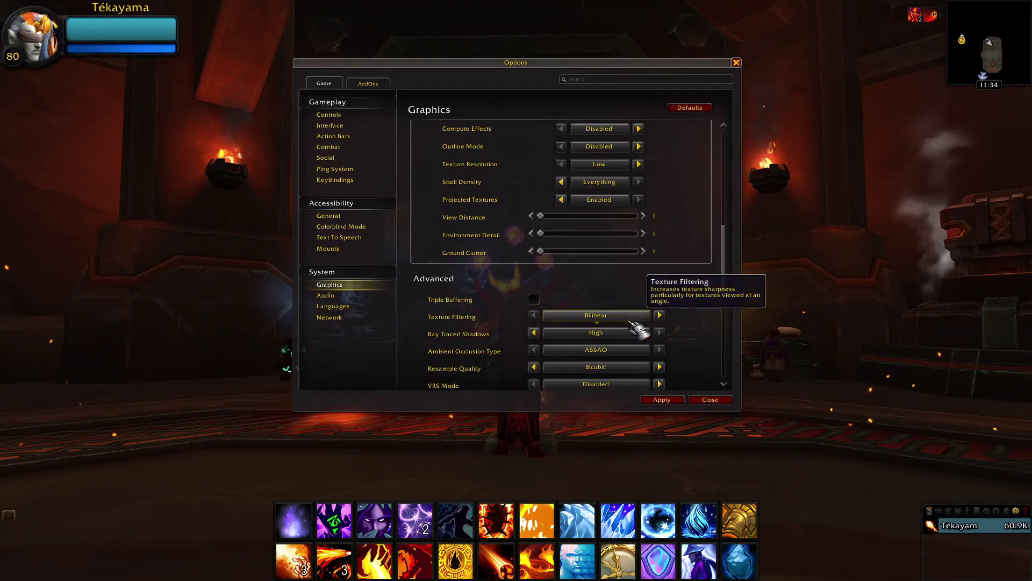
scroll(631, 320, "down", 1)
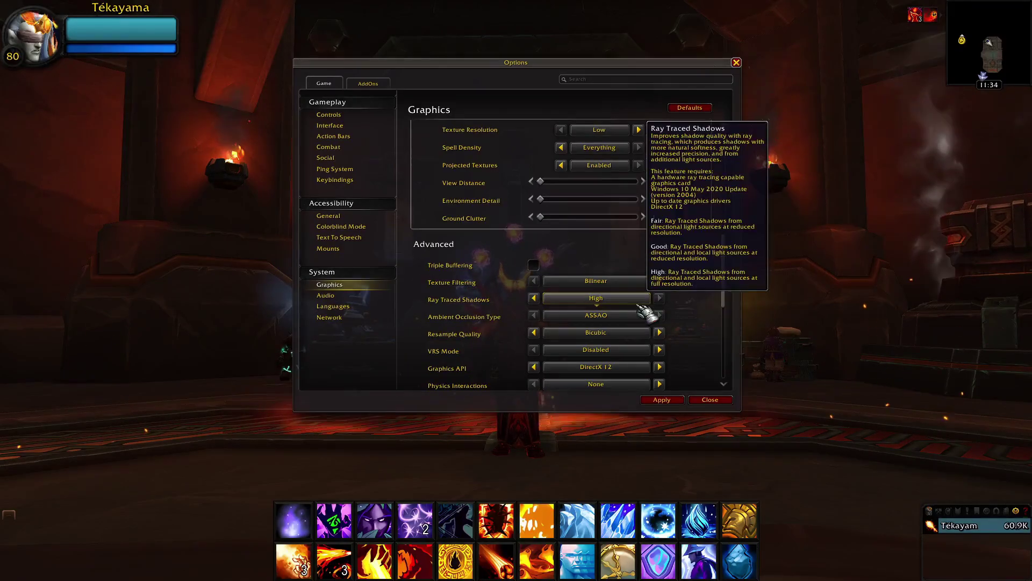
left_click(639, 302)
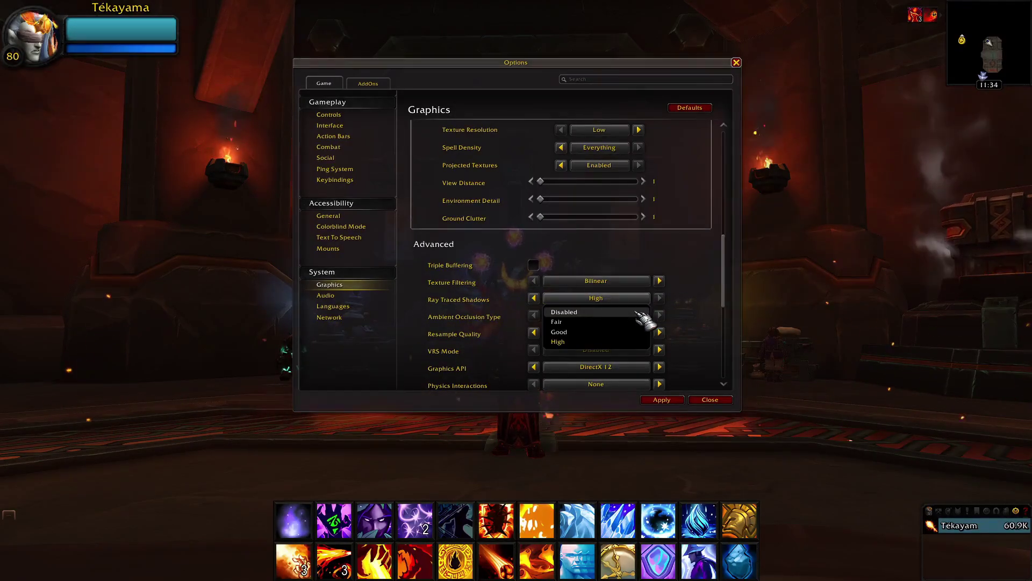
left_click(636, 312)
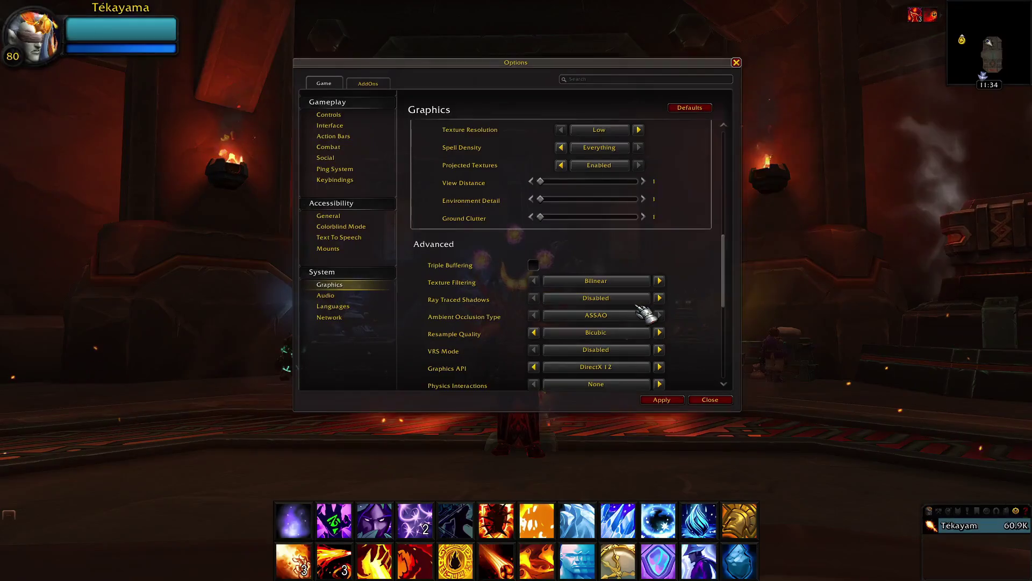
Step: Keep Ambient Occlusion Type on FidelityFX CACAO and check the Resample Quality choices
scroll(627, 314, "down", 1)
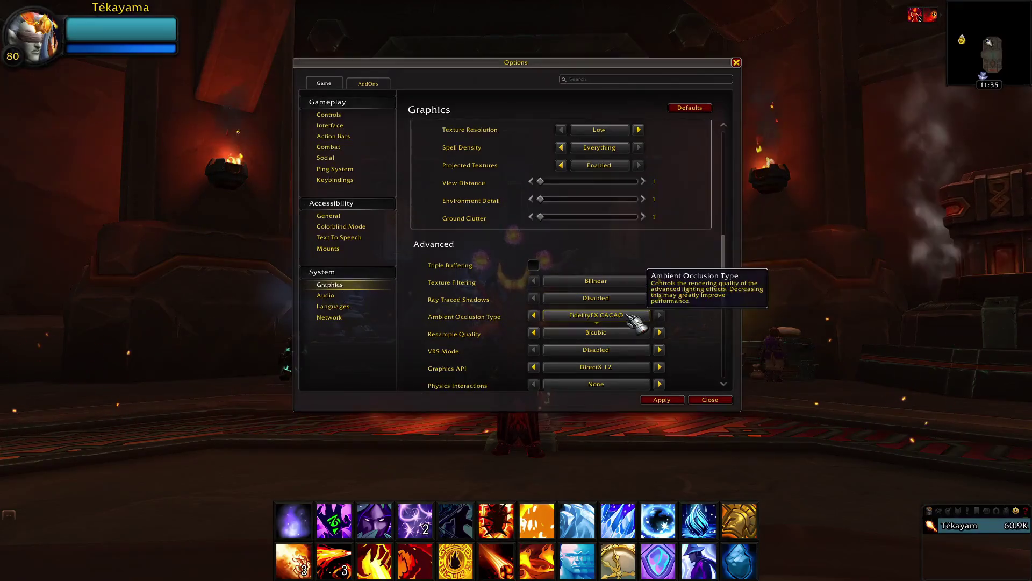
left_click(634, 319)
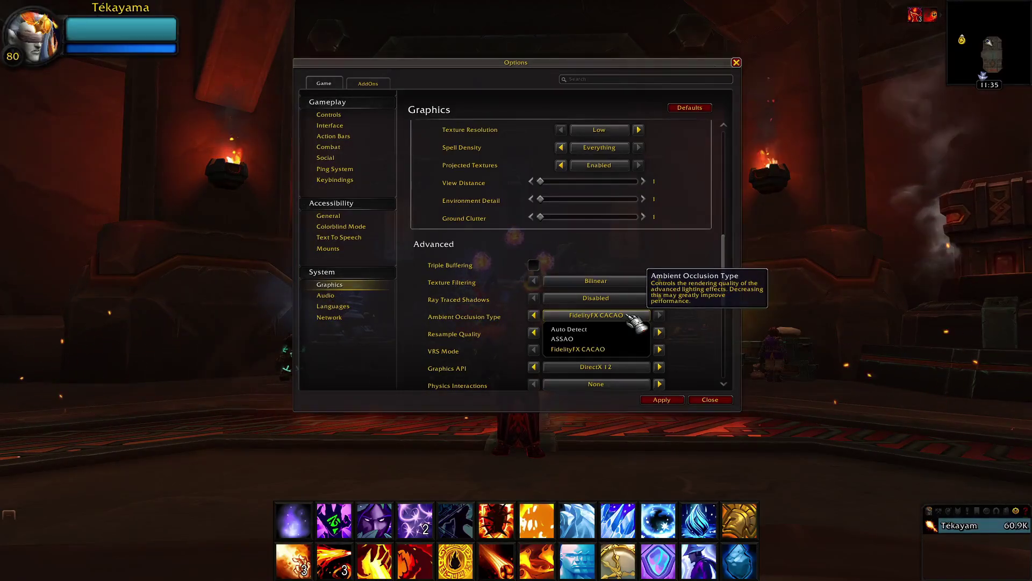
left_click(628, 317)
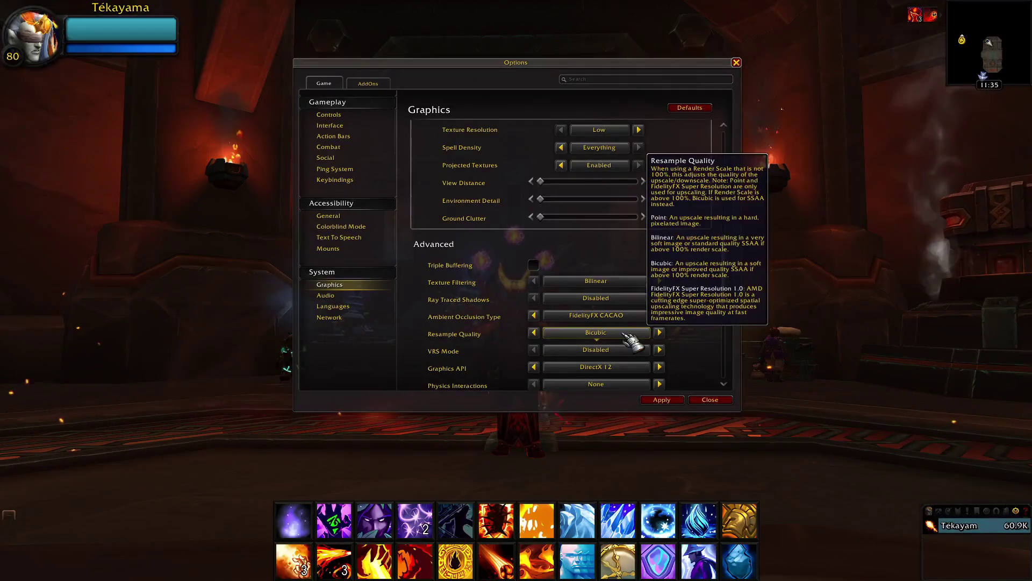
left_click(629, 336)
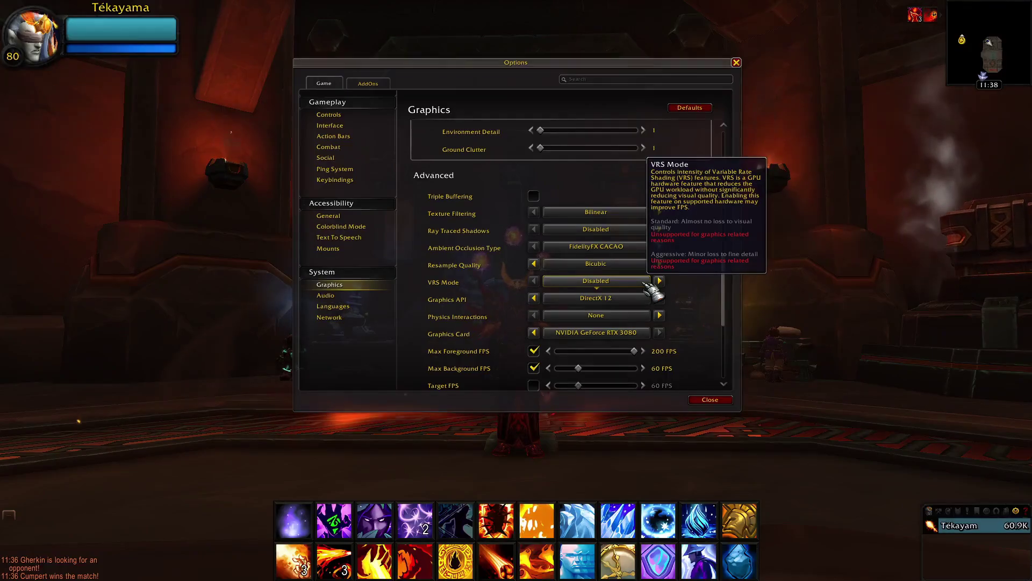
Step: Check VRS Mode, set Anti-Aliasing to None, and close the Options window
left_click(645, 283)
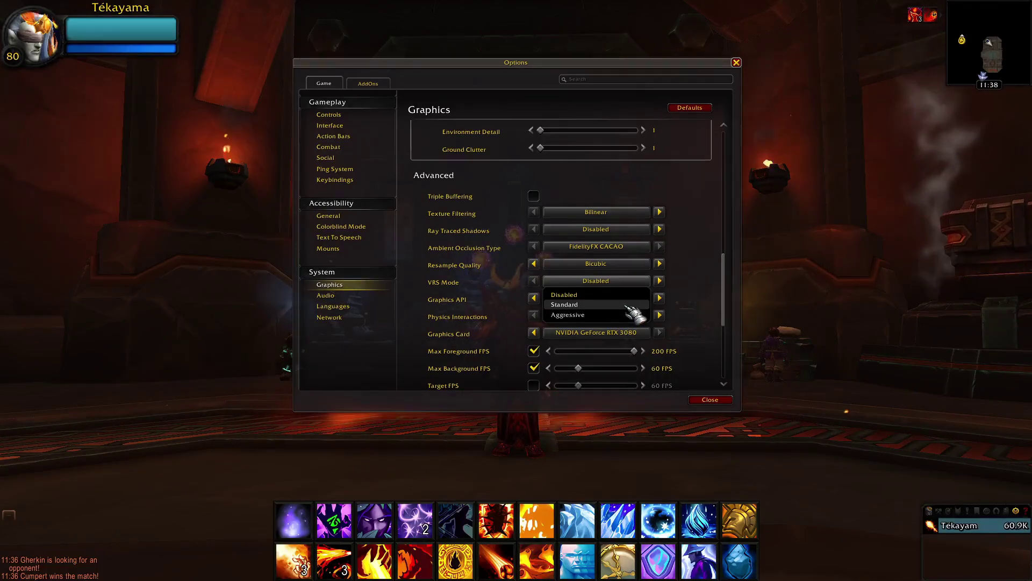
left_click(626, 304)
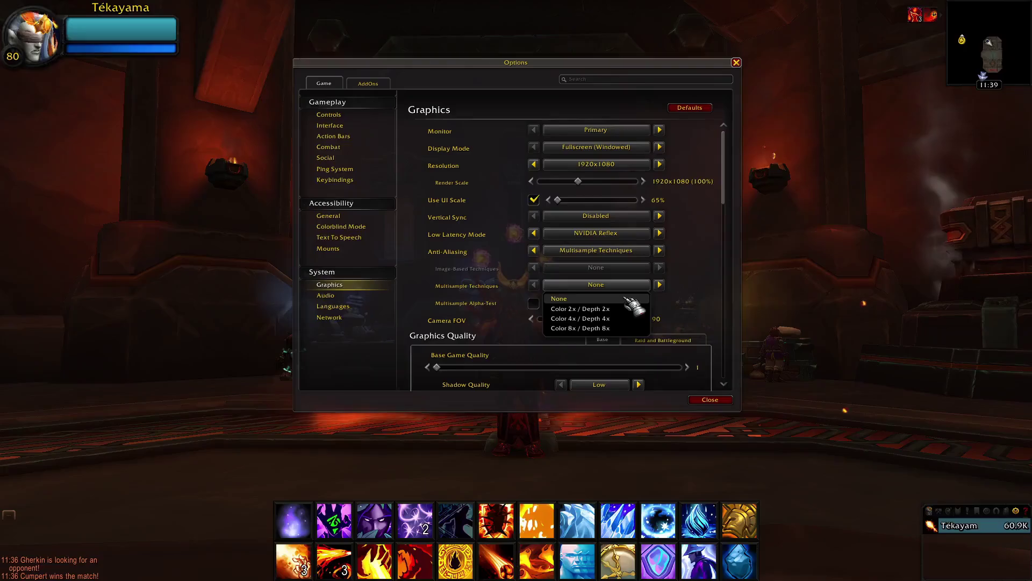
left_click(576, 296)
left_click(596, 251)
left_click(608, 267)
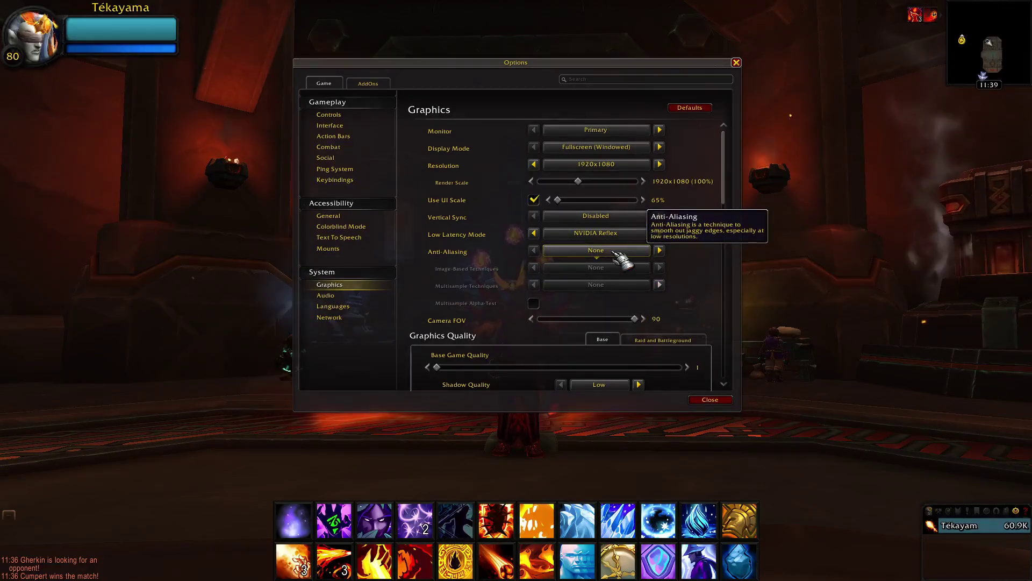
left_click(695, 399)
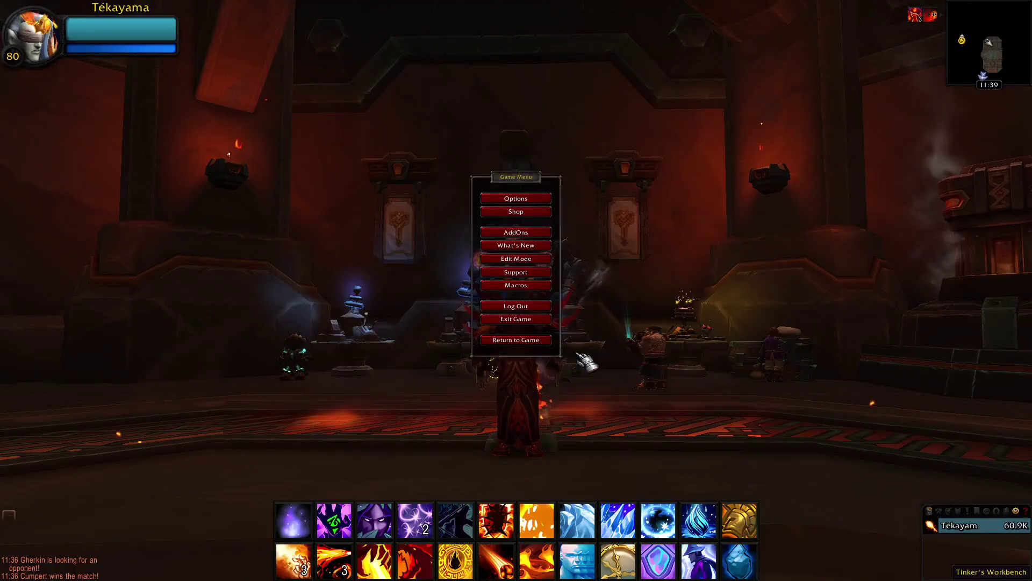
Step: Reopen the game Options on the Graphics page, leaving the Graphics API unchanged
left_click(516, 198)
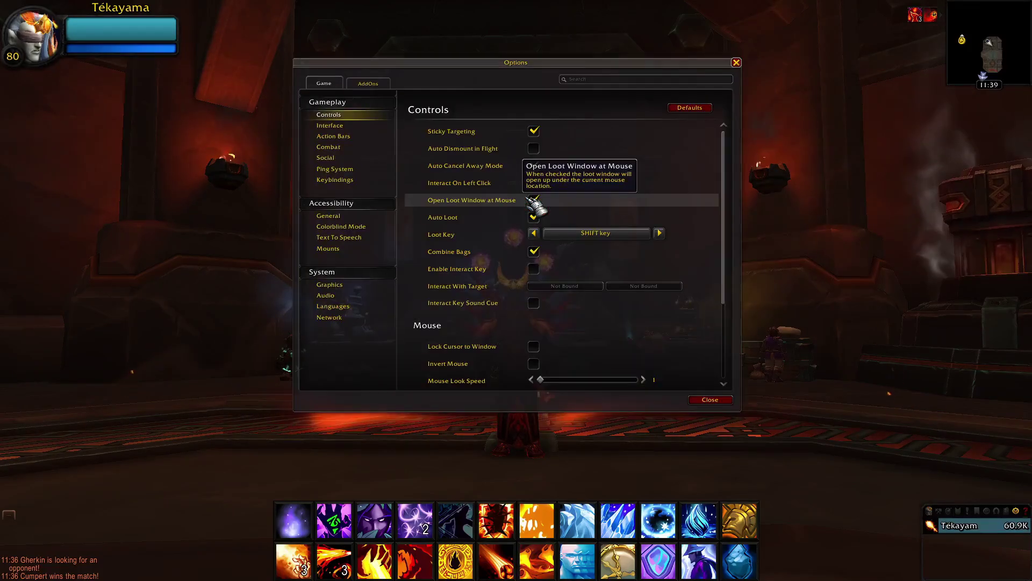
left_click(354, 284)
scroll(725, 215, "down", 3)
scroll(729, 217, "down", 5)
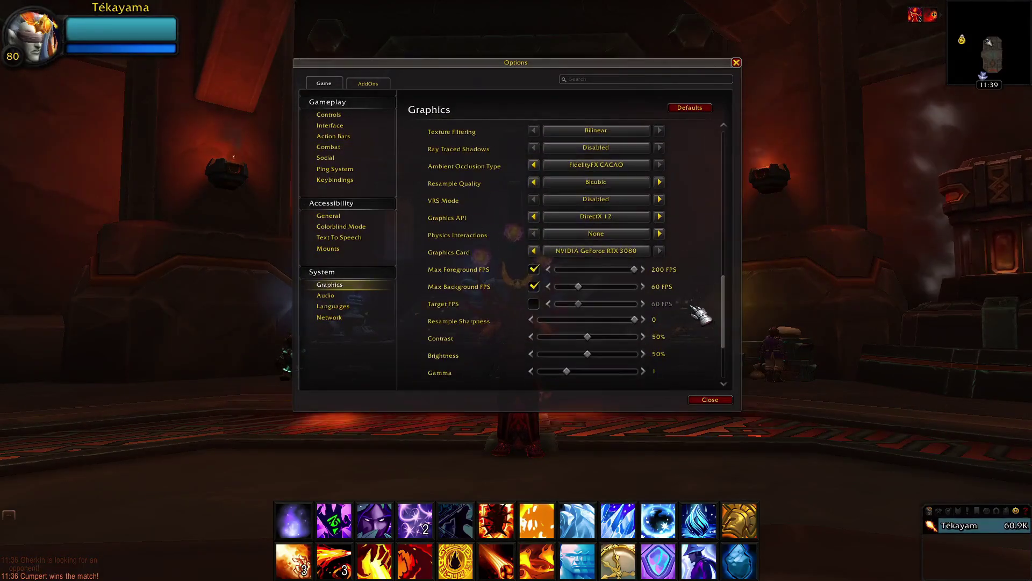
left_click(619, 216)
left_click(635, 232)
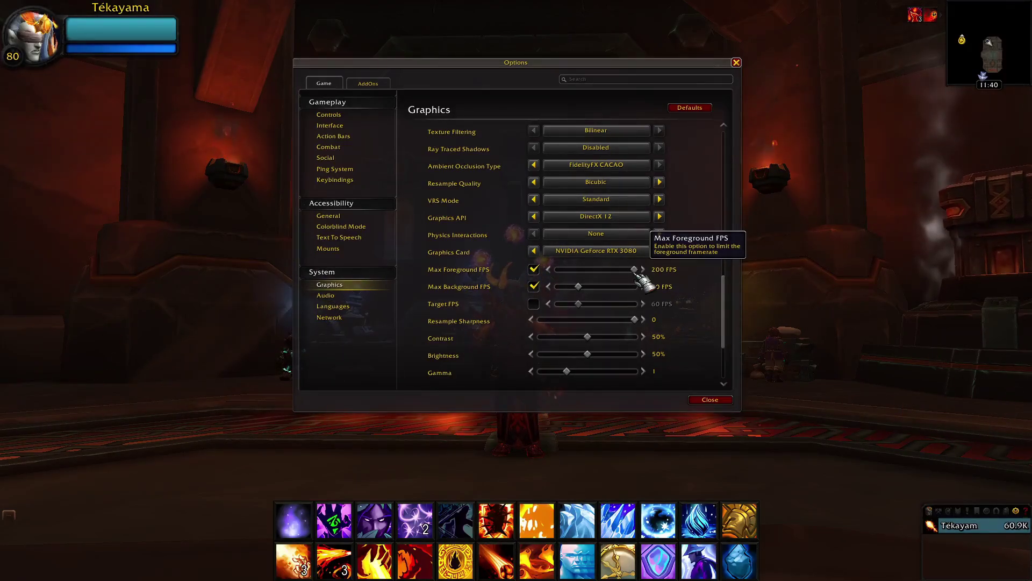
Step: Turn off the Max Background FPS limit and set Resample Sharpness to 2
left_click(534, 286)
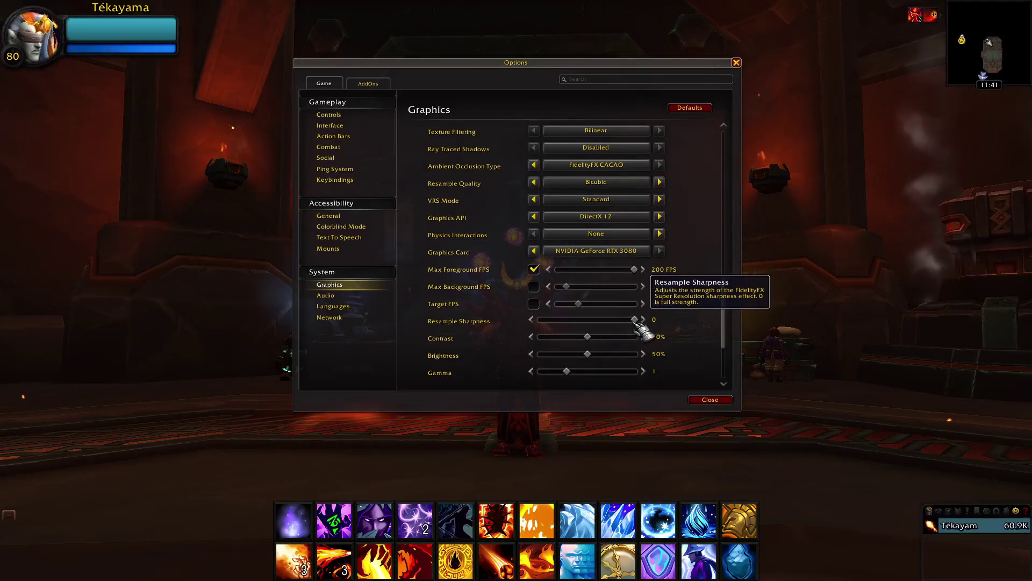
left_click(540, 321)
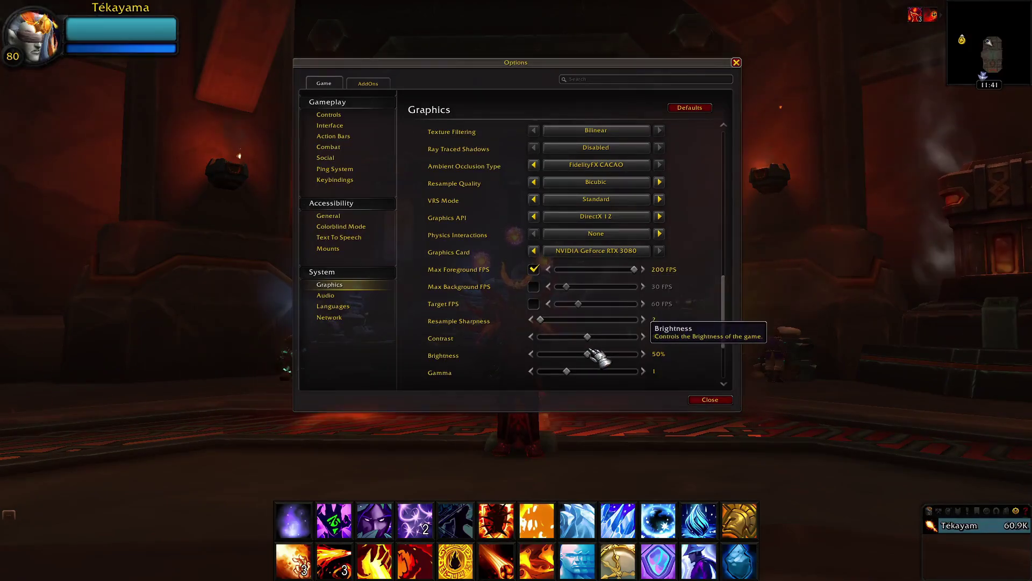
scroll(581, 305, "down", 3)
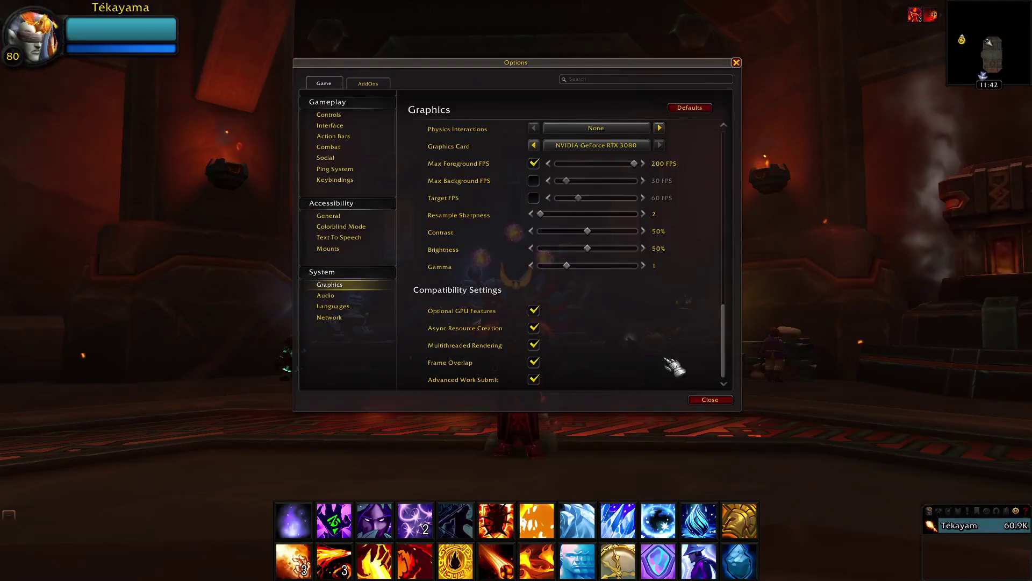
left_click_drag(724, 354, 753, 163)
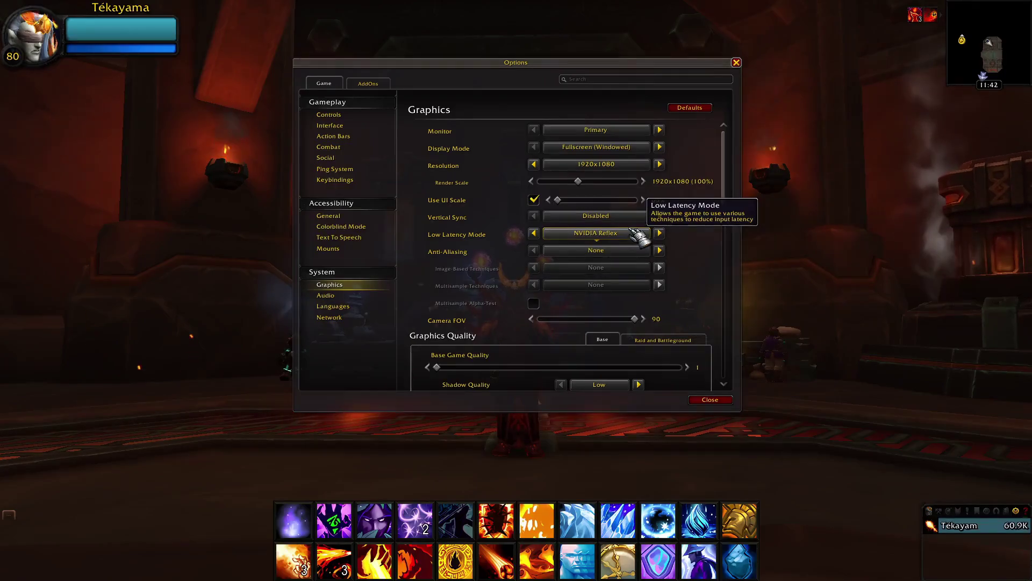
Step: Switch anti-aliasing to Advanced with CMAA 2 and Color 2x / Depth 2x multisampling
left_click(636, 250)
left_click(634, 261)
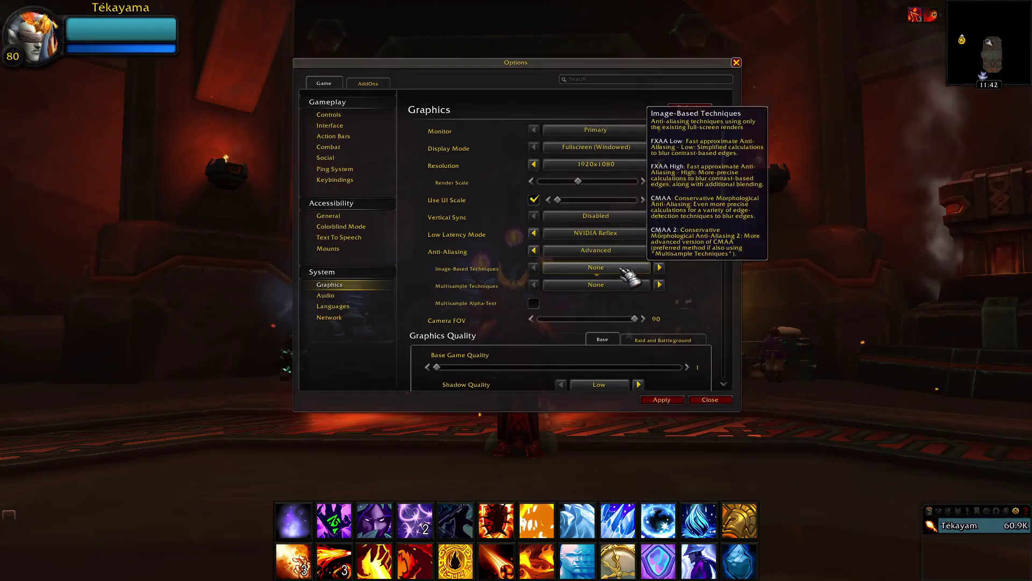
left_click(659, 268)
left_click(659, 267)
left_click(659, 267)
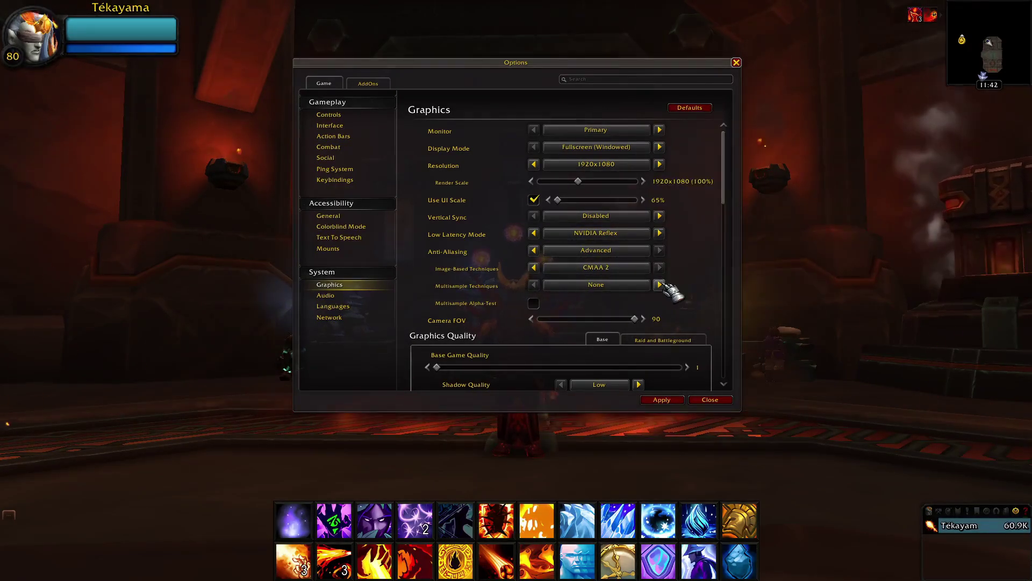
left_click(659, 284)
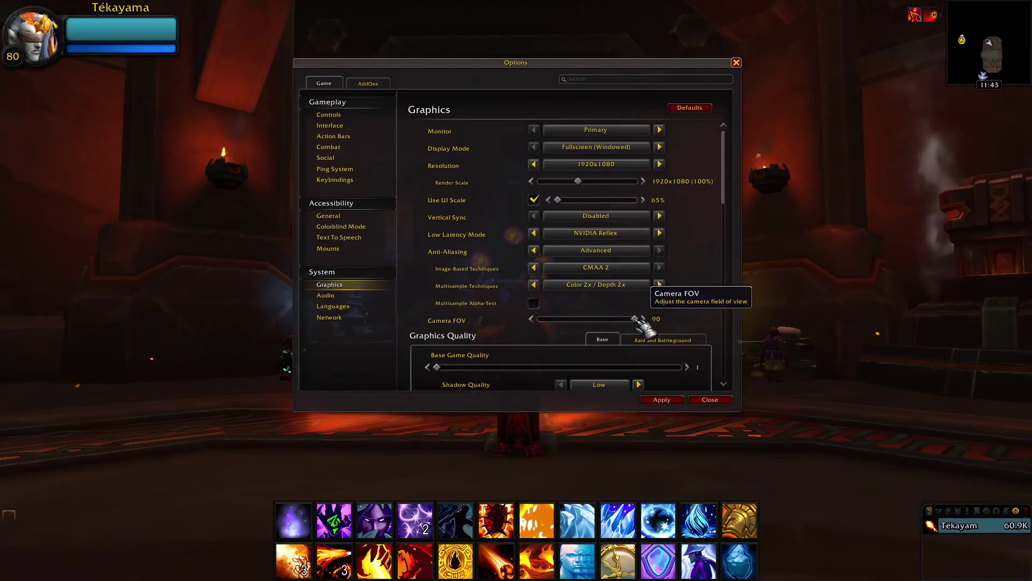
Step: Raise shadow quality, particle density and Texture Resolution to High, and set Outline Mode to Good
scroll(474, 359, "down", 3)
left_click(638, 281)
left_click(638, 281)
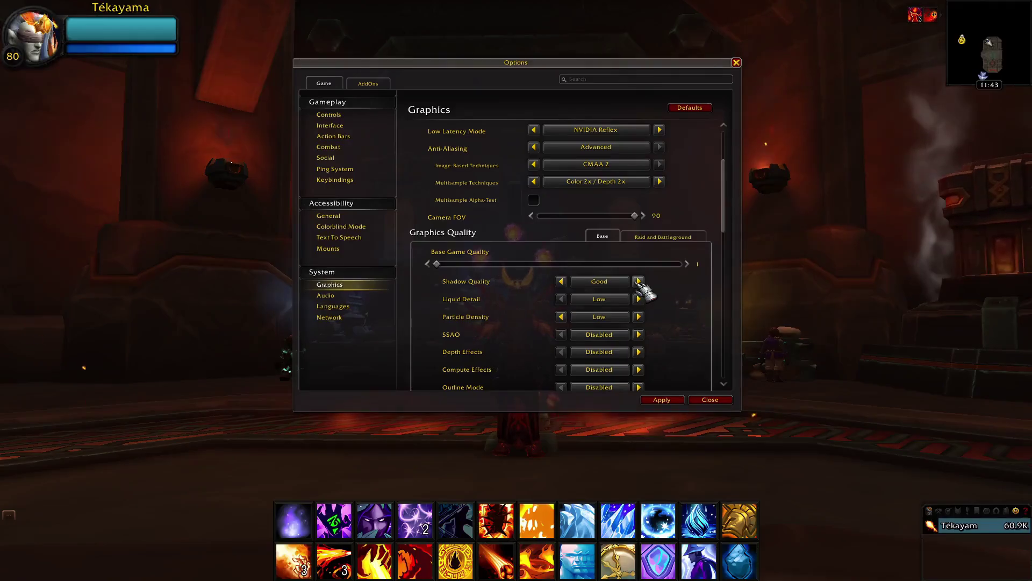
left_click(638, 281)
left_click(638, 317)
left_click(638, 316)
left_click(638, 316)
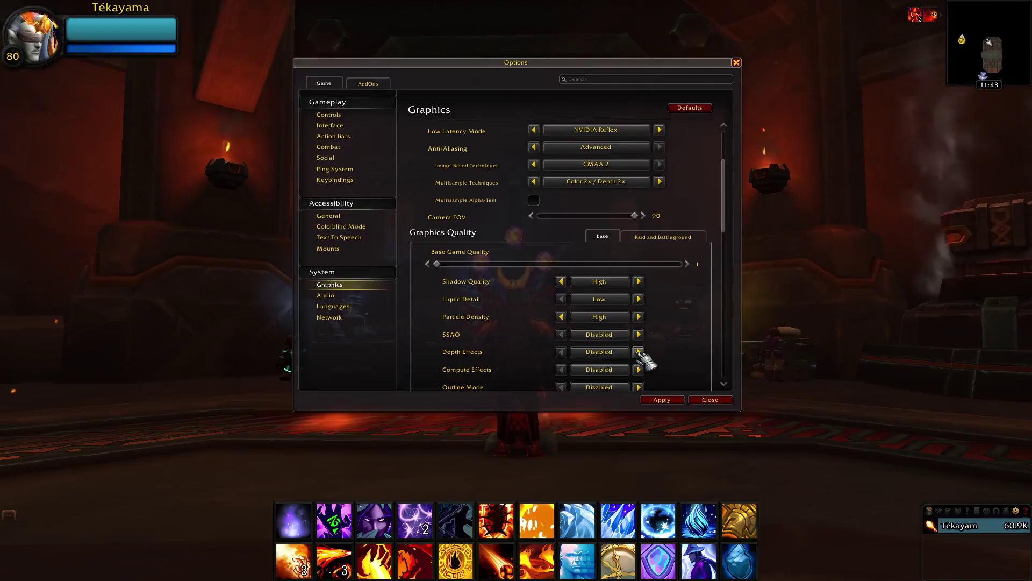
left_click(638, 387)
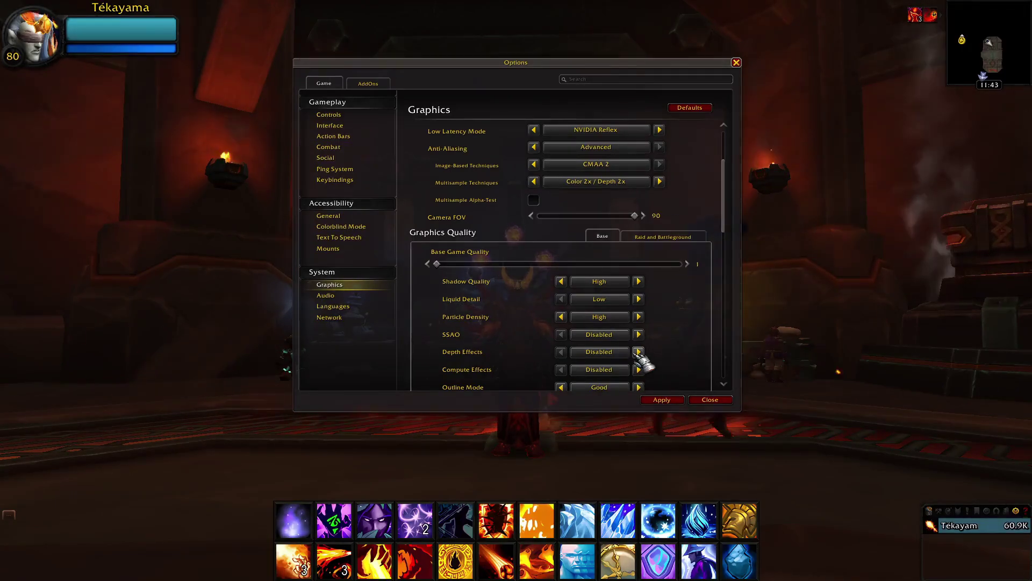
scroll(640, 379, "down", 2)
left_click(639, 302)
left_click(639, 302)
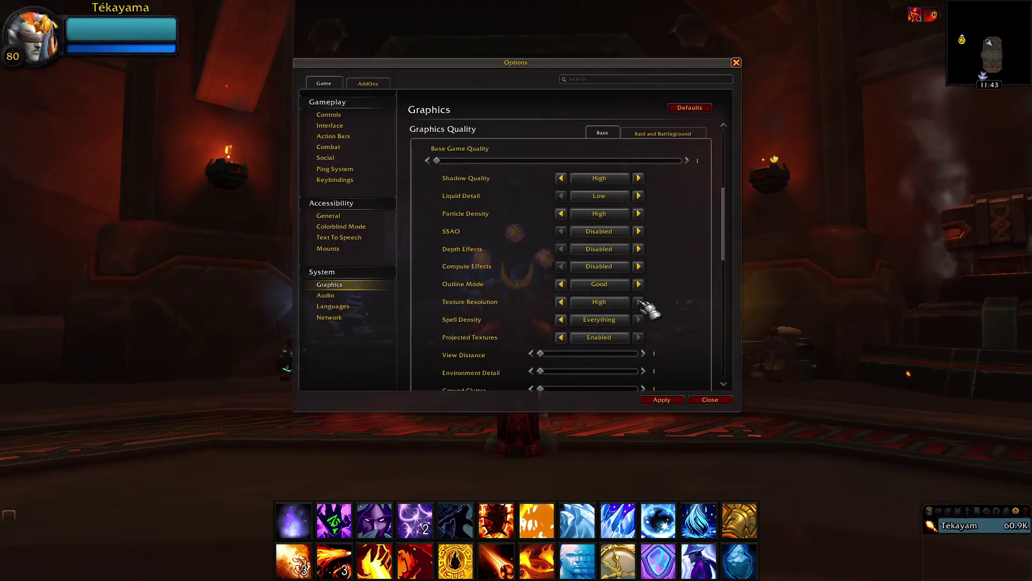
Step: Raise View Distance two steps and set texture filtering to 16x Anisotropic
left_click(643, 353)
left_click(643, 353)
left_click(643, 353)
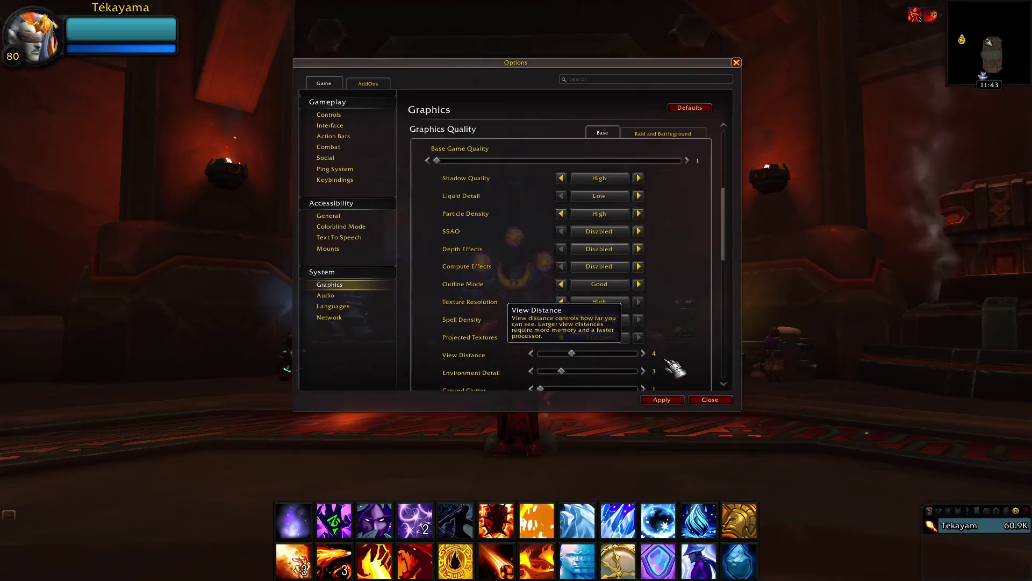
scroll(678, 366, "down", 3)
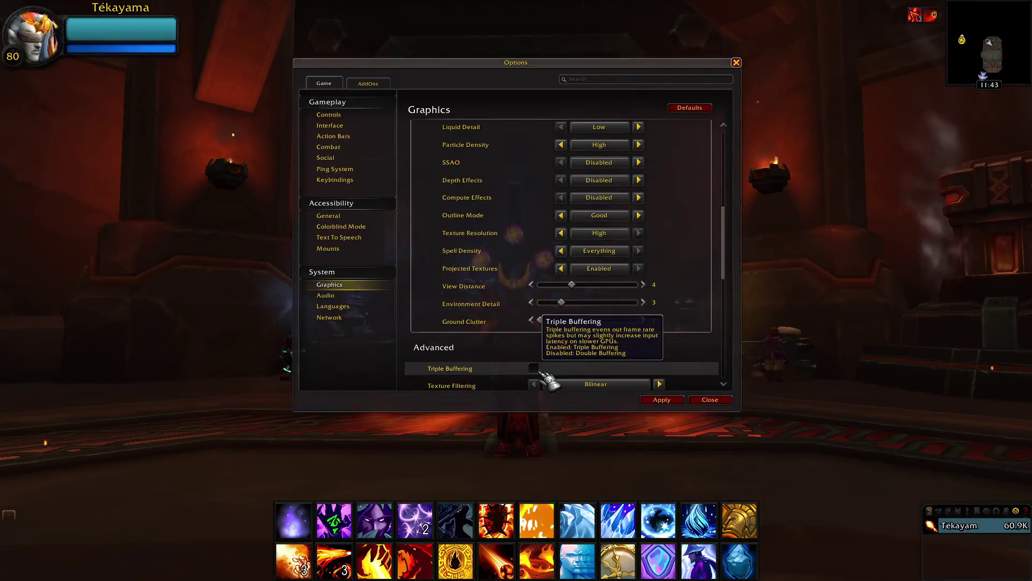
left_click(594, 385)
left_click(591, 446)
Step: Set Ray Traced Shadows to High, ambient occlusion to ASSAO, and VRS Mode to Disabled
scroll(721, 369, "down", 10)
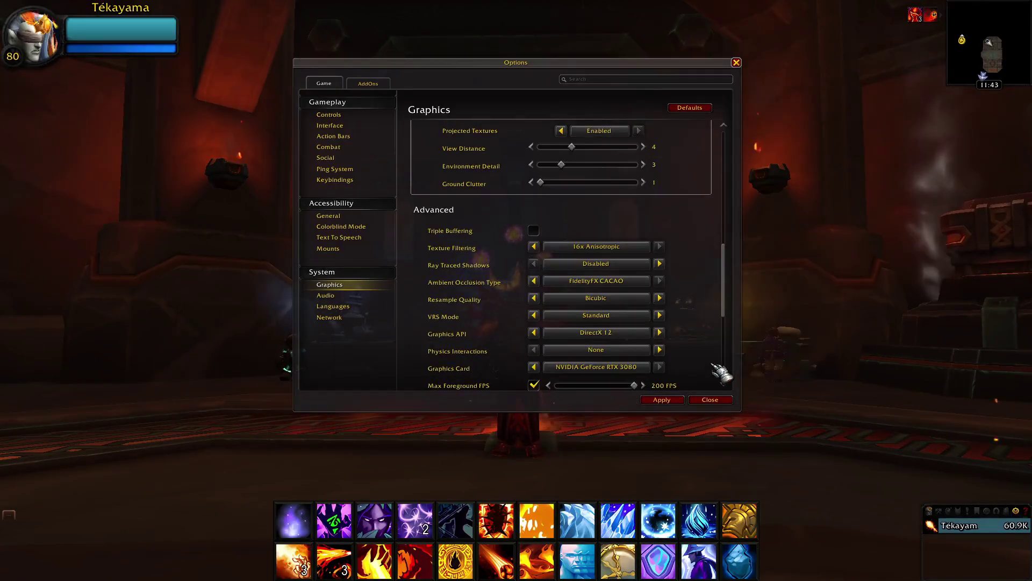
scroll(728, 354, "down", 1)
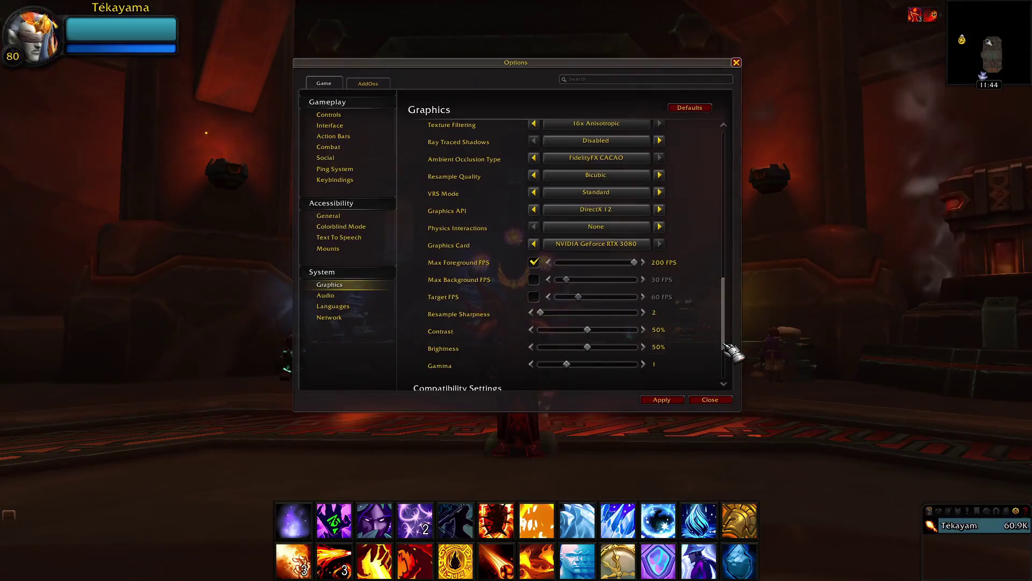
left_click(628, 146)
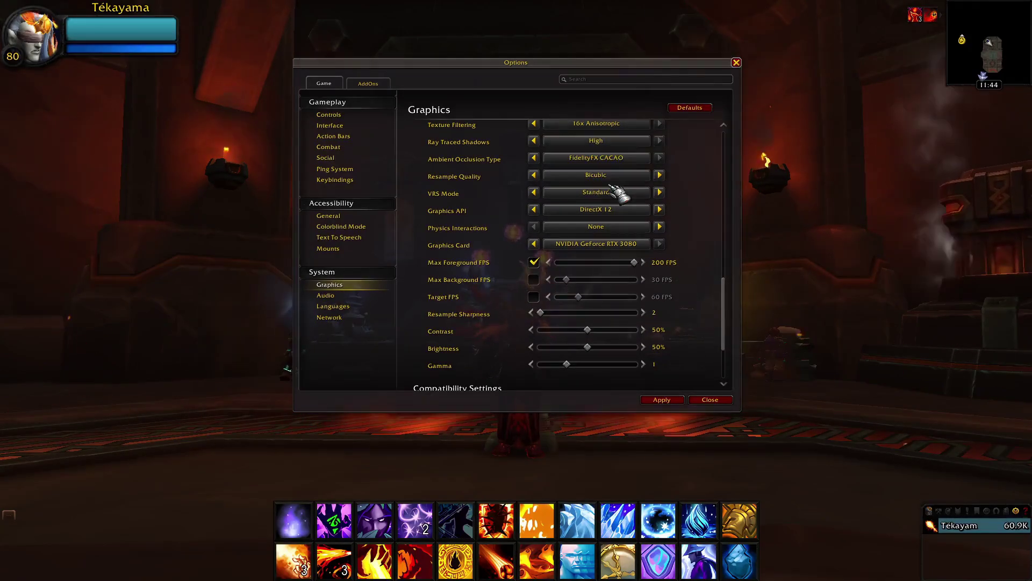
left_click(636, 148)
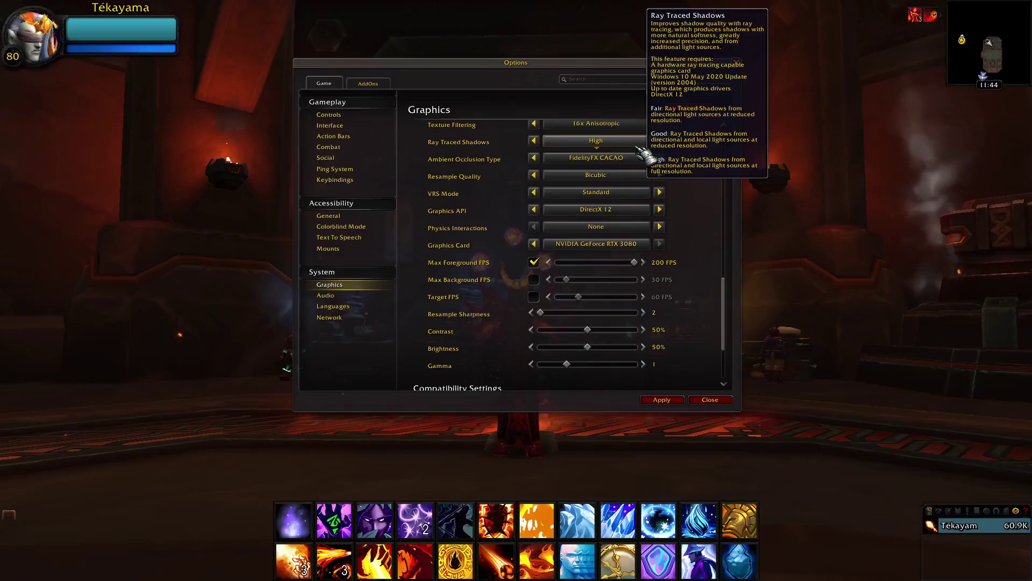
left_click(640, 157)
left_click(626, 173)
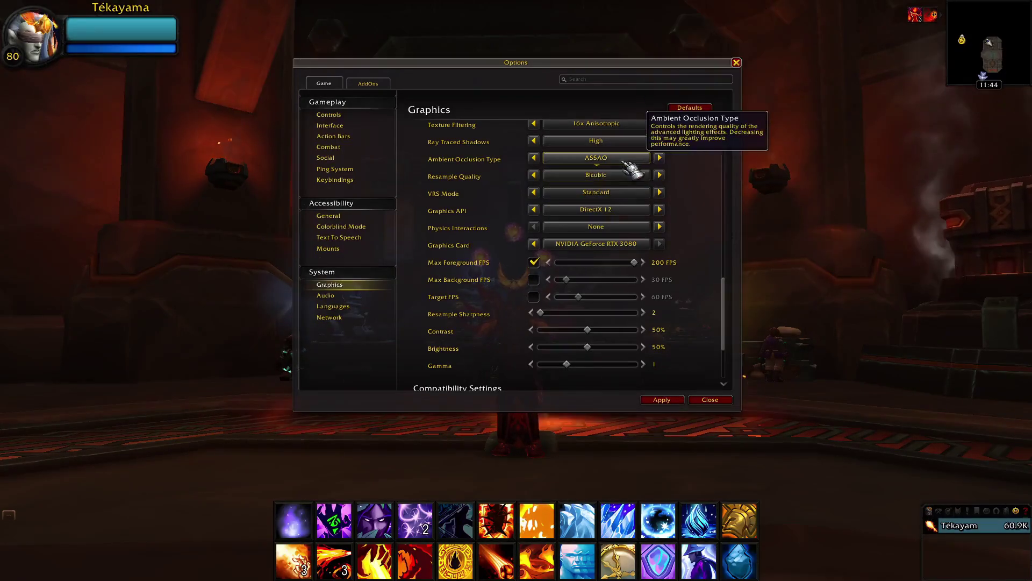
left_click(634, 194)
left_click(630, 191)
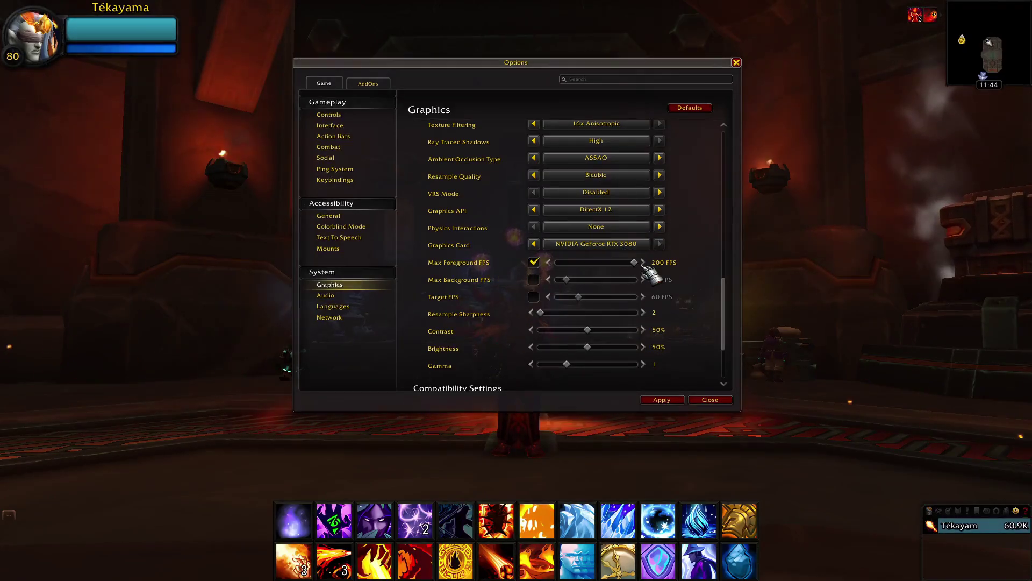
Step: Enable the Max Background FPS cap at 60 and drag Resample Sharpness to 0
left_click(533, 279)
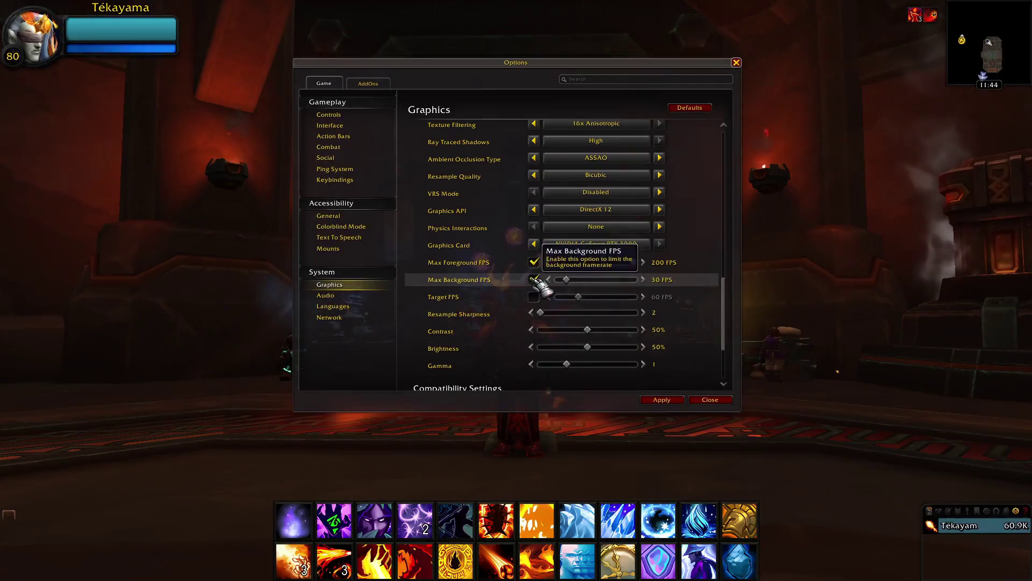
left_click(583, 281)
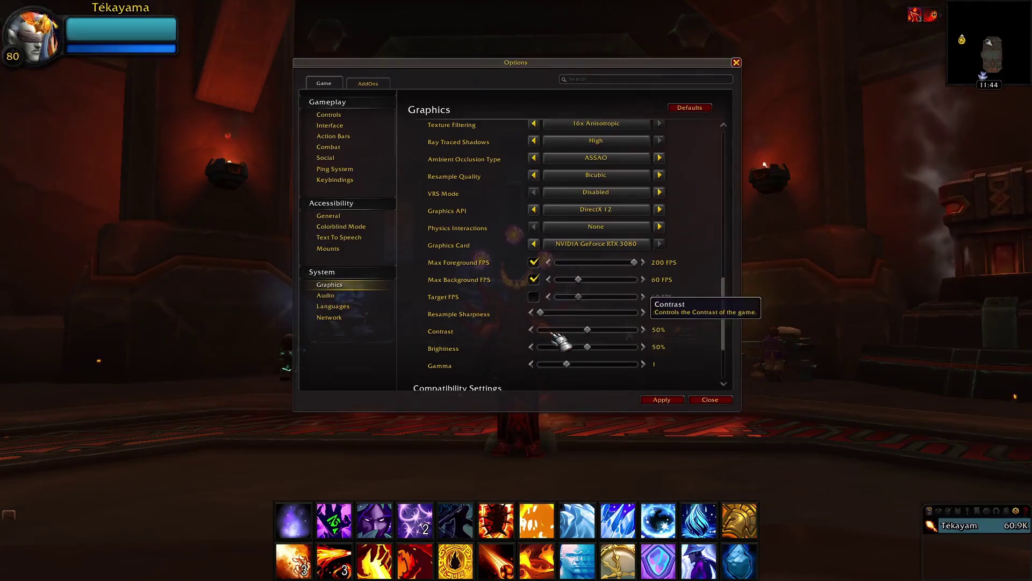
left_click_drag(585, 313, 718, 301)
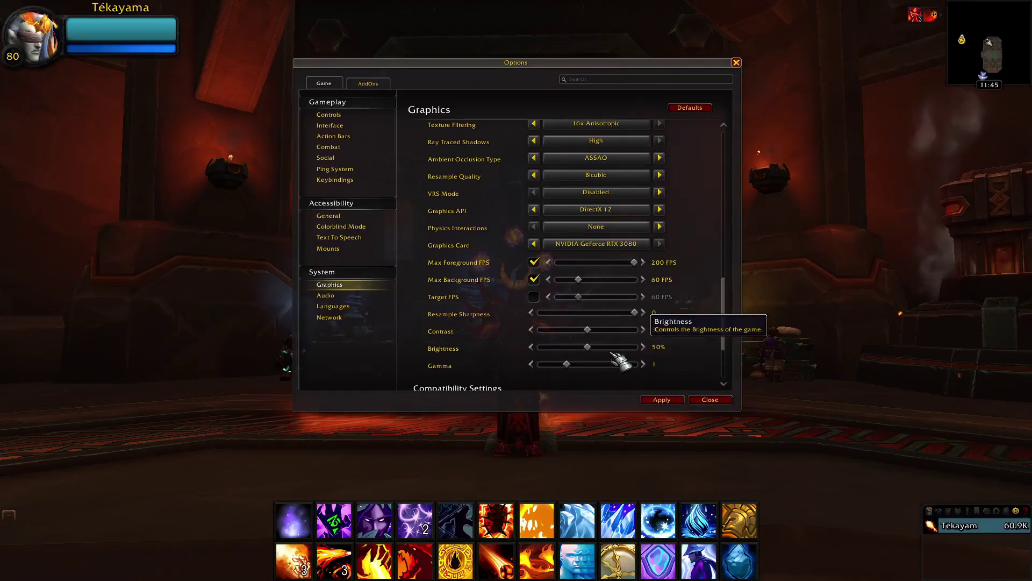
scroll(565, 377, "down", 5)
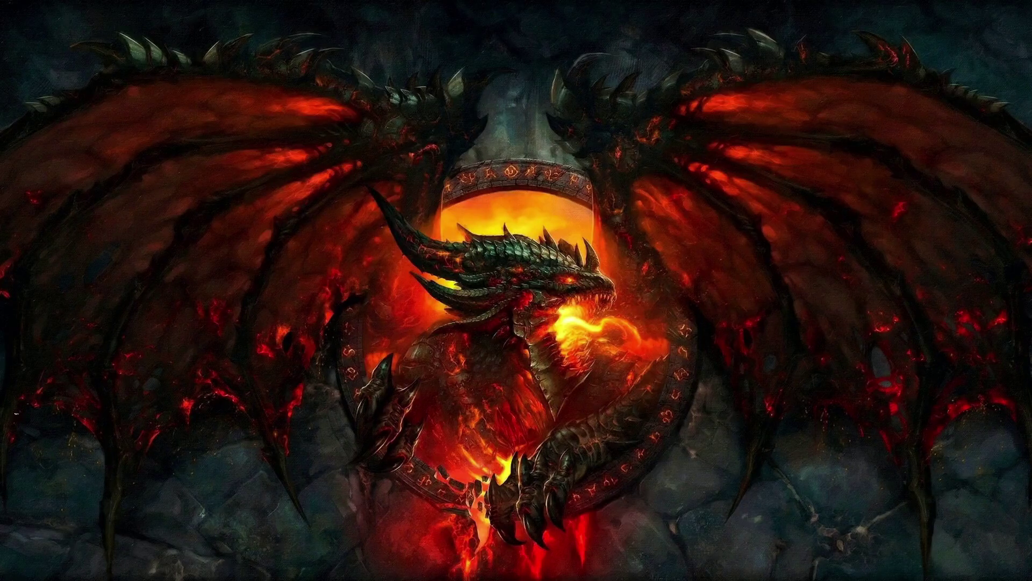
Step: From the Start menu, reach the Downloads folder and select the NVCleanstall_1.16.0 installer
key("super")
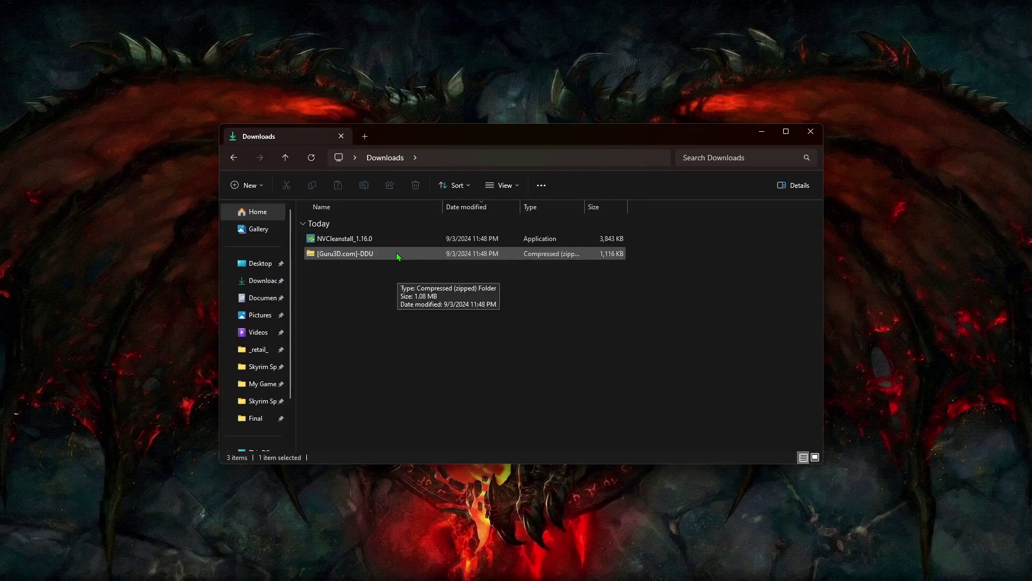
left_click(401, 240)
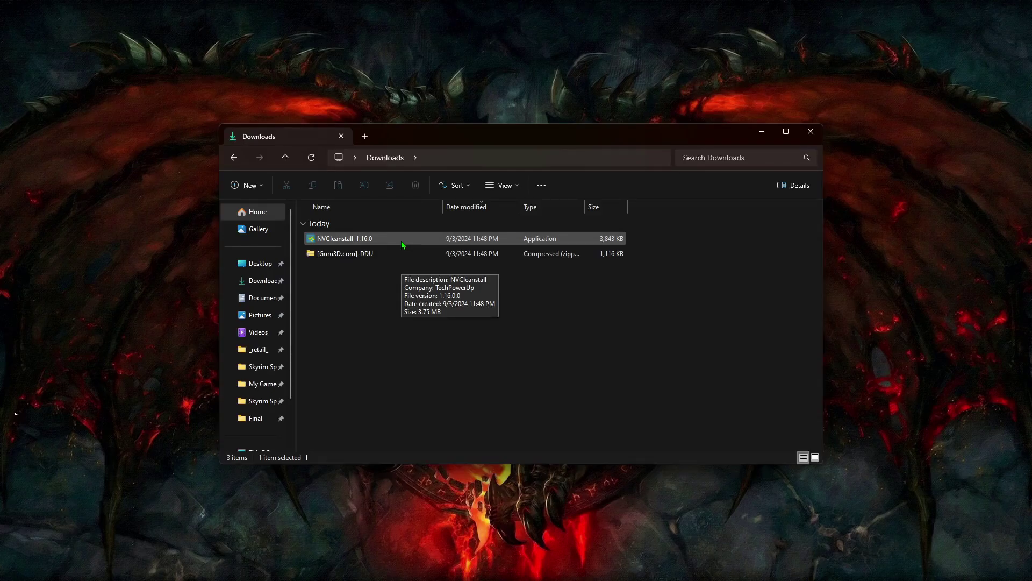
Step: Extract the [Guru3D.com]-DDU zip, then launch Display Driver Uninstaller from the DDU v18.0.8.0 folder
left_click(397, 259)
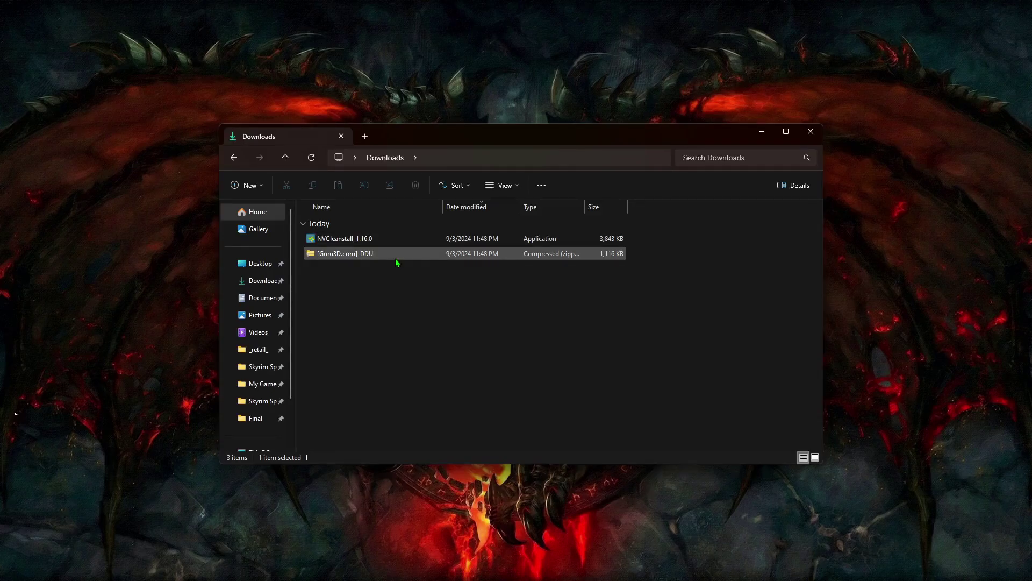
double_click(398, 254)
double_click(401, 237)
left_click(480, 317)
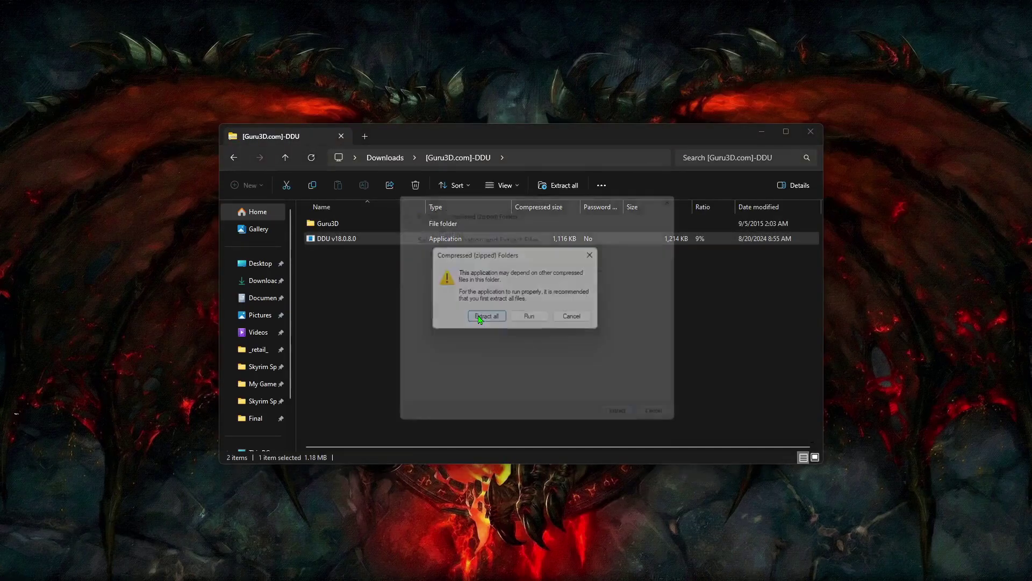
left_click(608, 407)
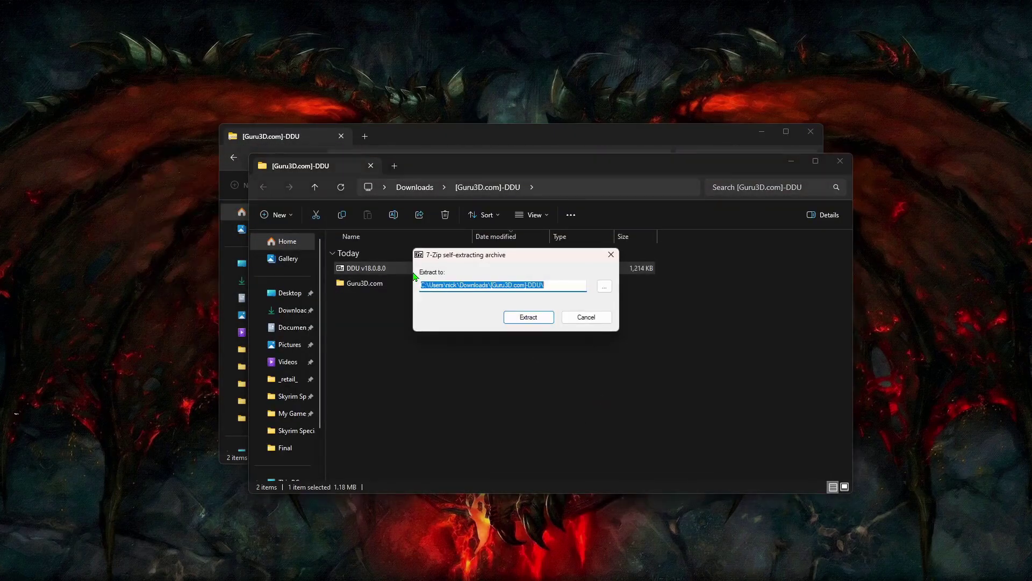
left_click(520, 319)
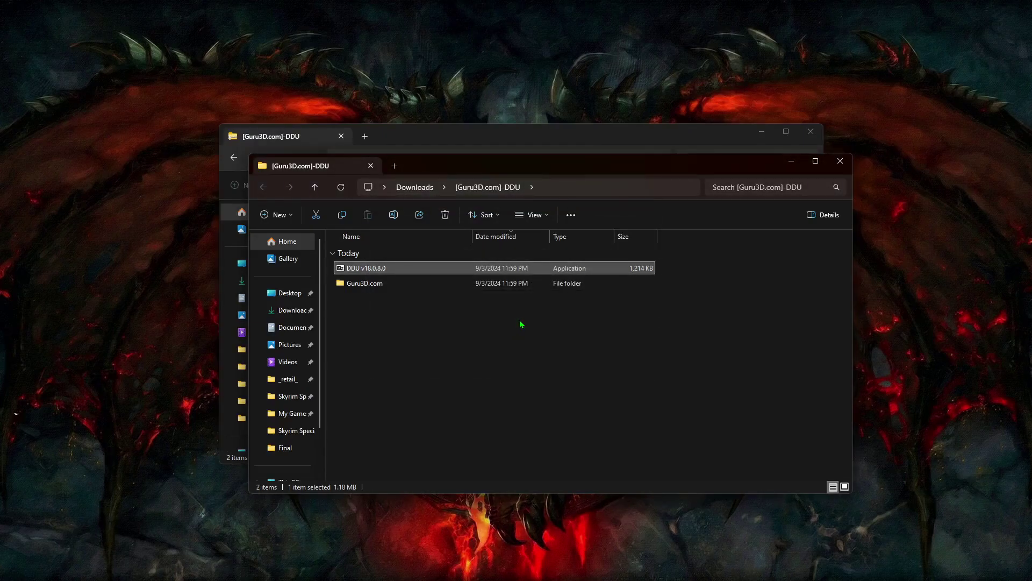
double_click(431, 313)
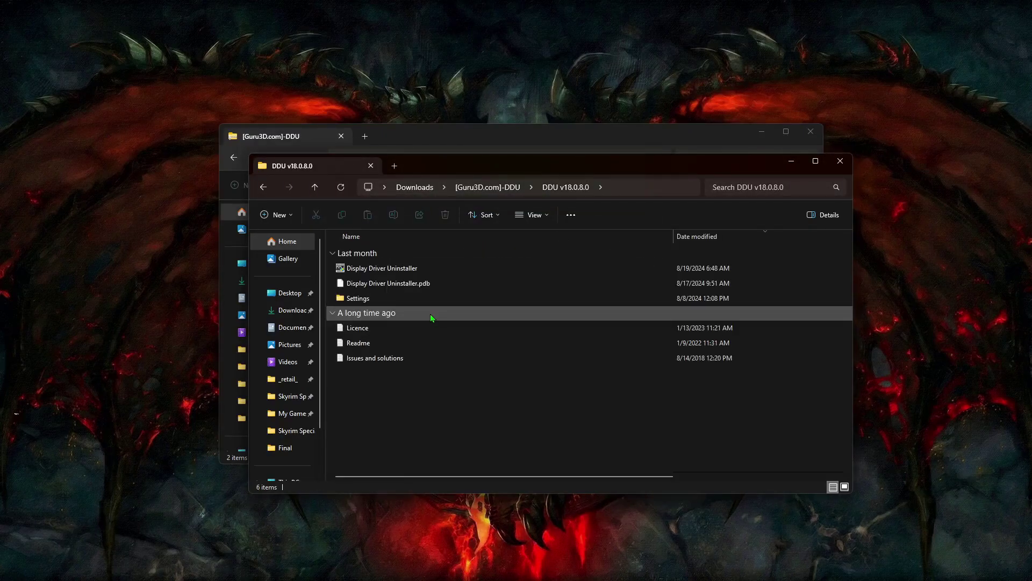
double_click(455, 273)
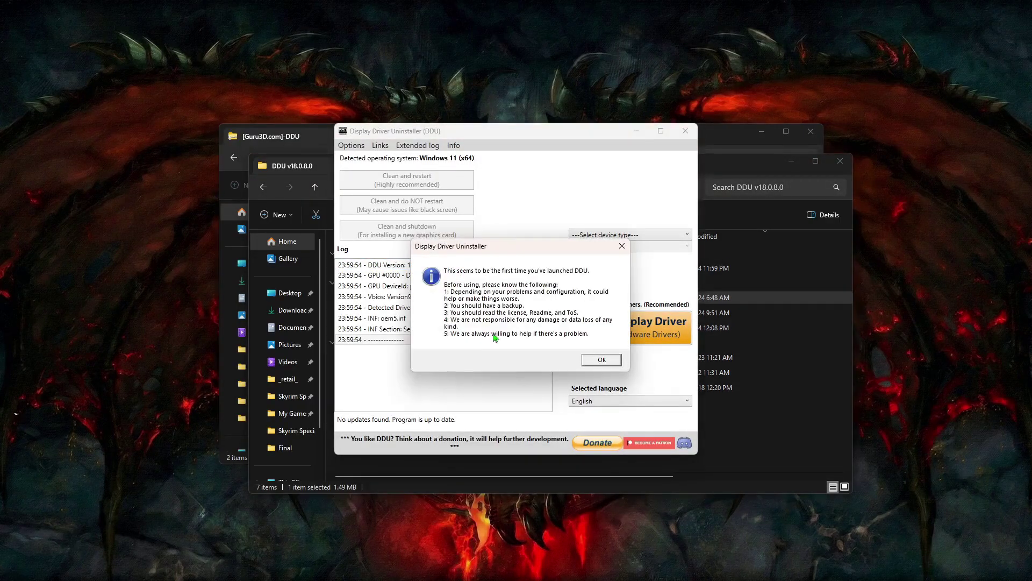
Step: Enable Remove PhysX in DDU options, dismiss the Safe Mode warning, and choose GPU as device type
left_click(586, 360)
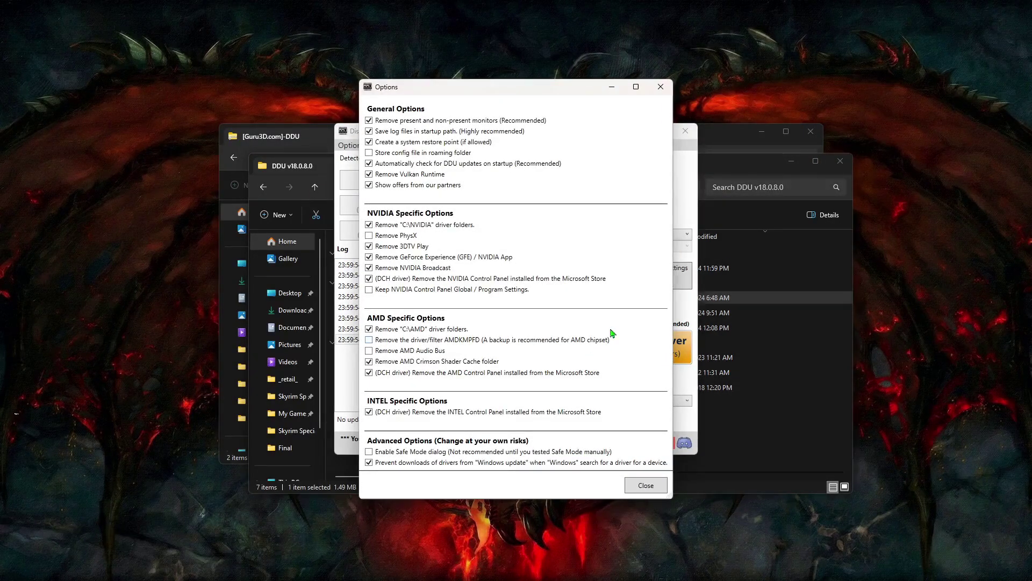
left_click(378, 237)
left_click(646, 486)
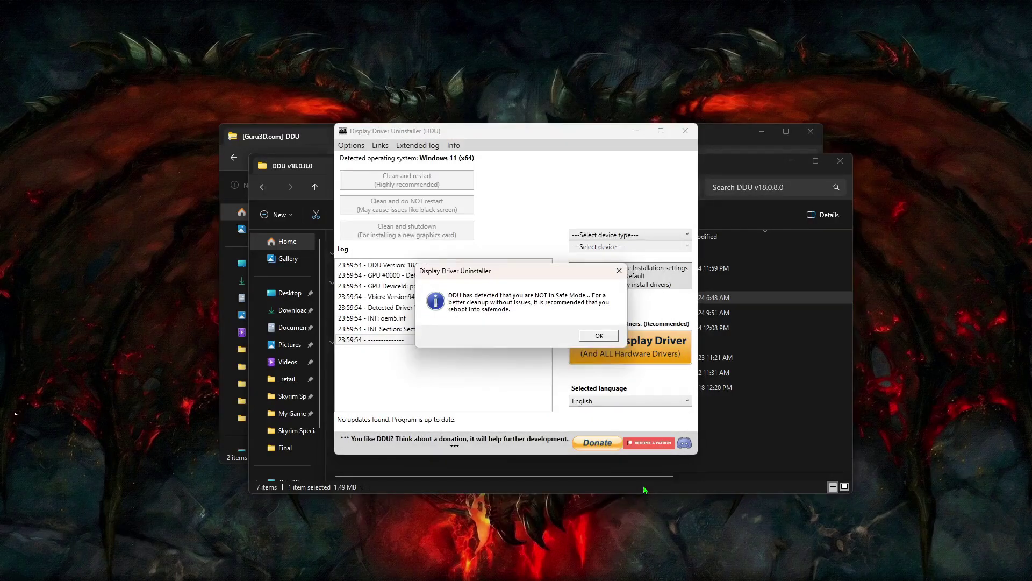
left_click(603, 337)
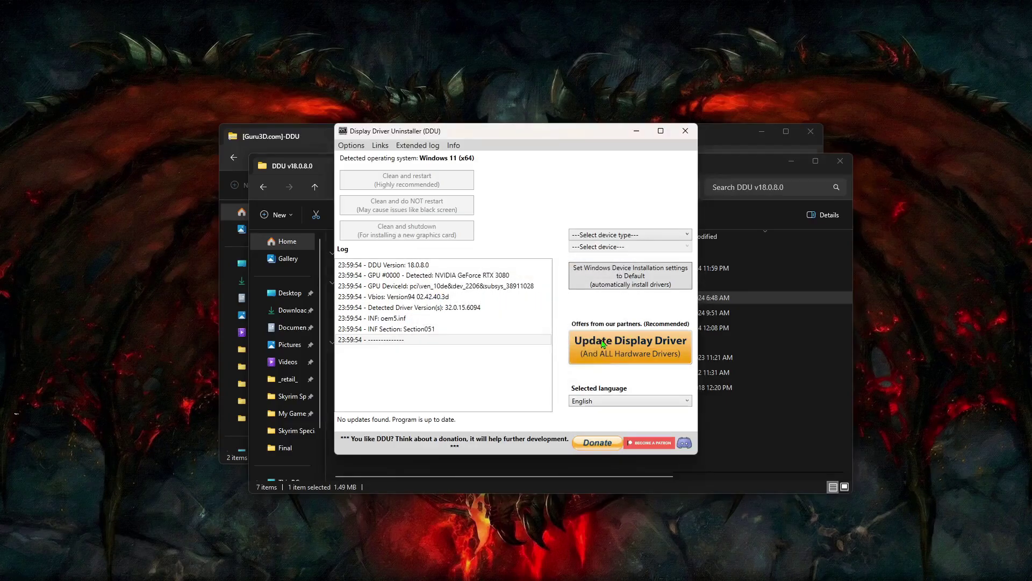
left_click(647, 240)
left_click(628, 255)
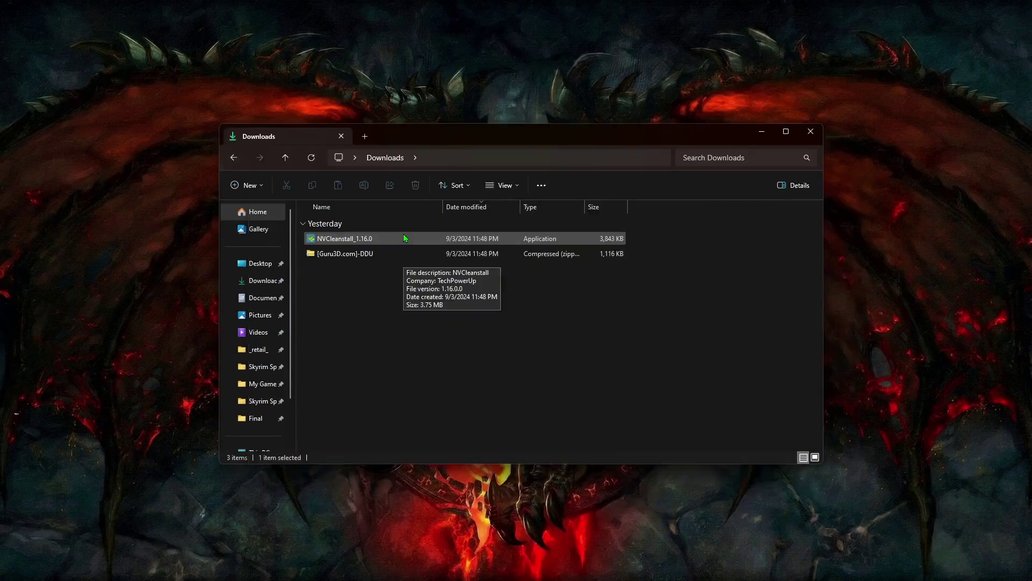
Step: Build an NVCleanstall driver package with HD Audio and Visual C 2017 runtimes, no tweaks, and install
double_click(404, 239)
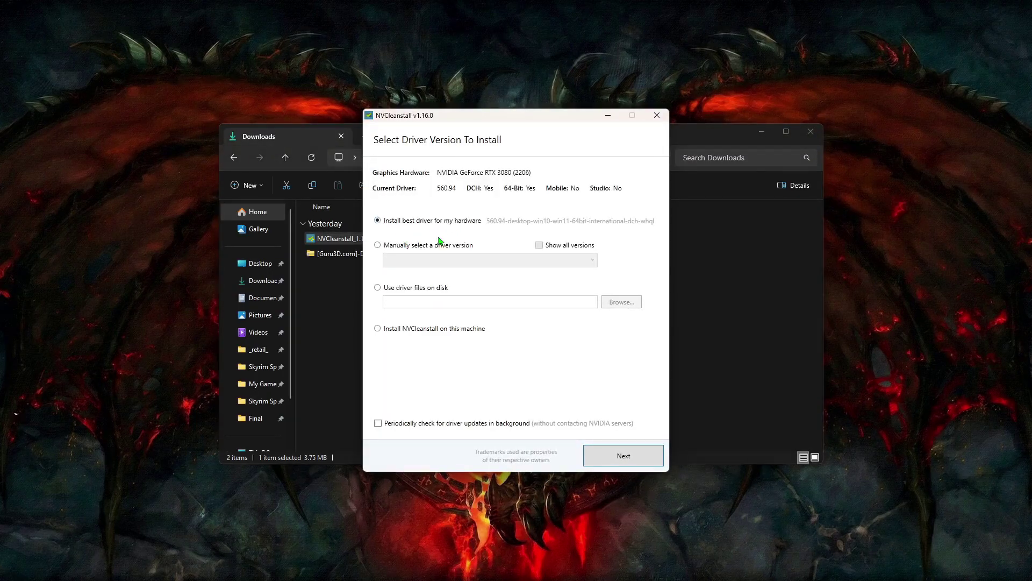
left_click(640, 457)
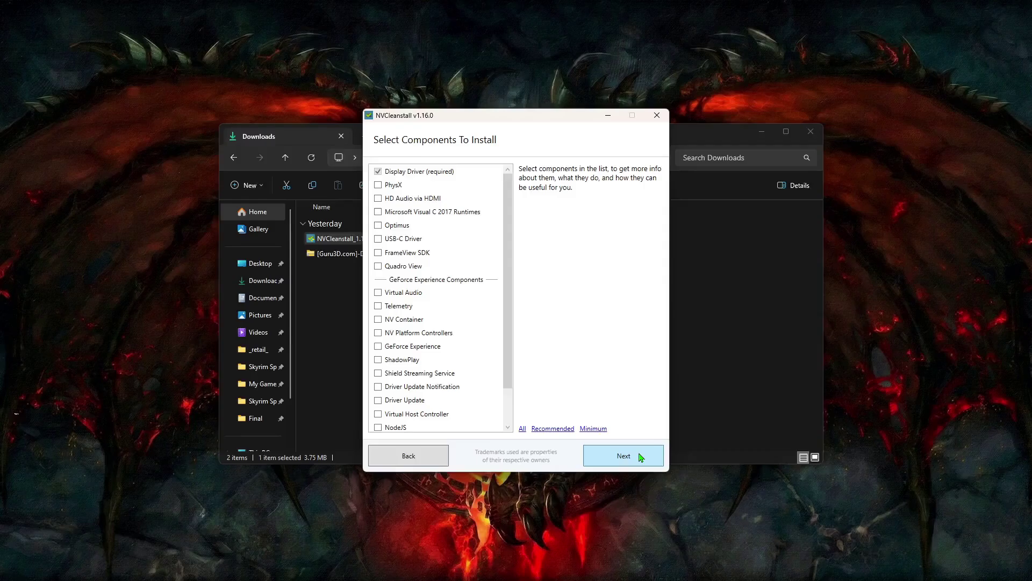
left_click(552, 428)
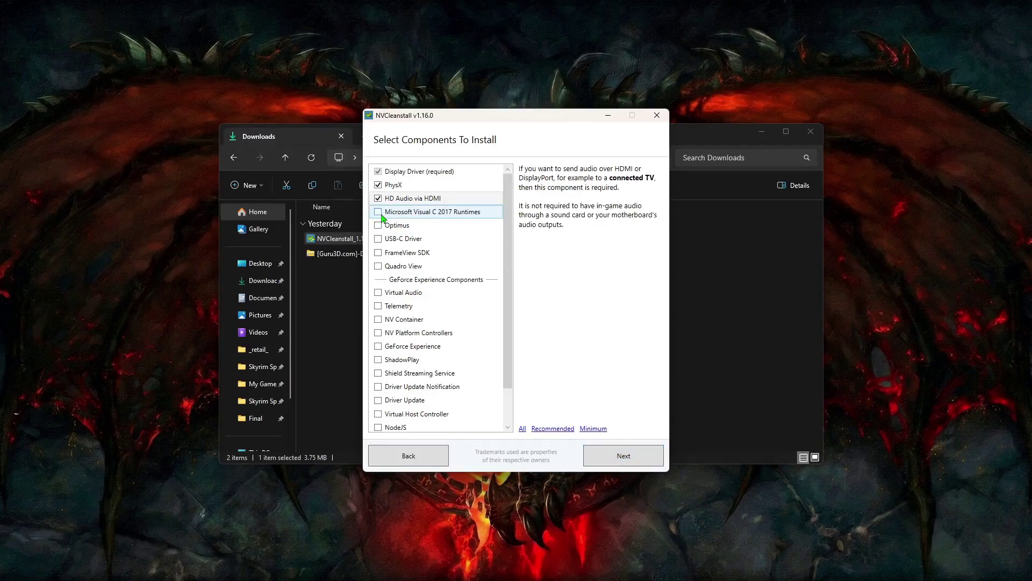
left_click(378, 212)
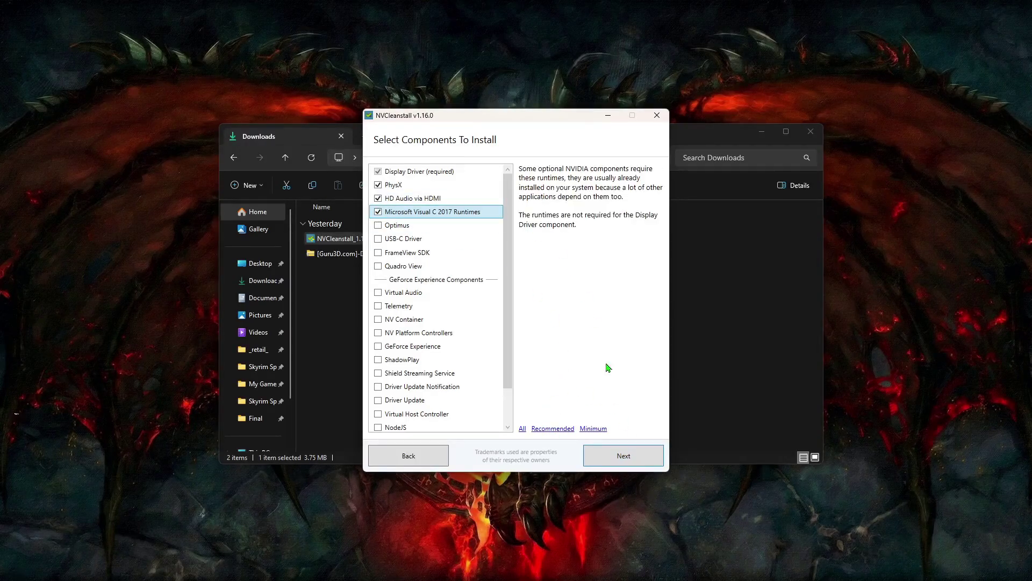
left_click(623, 456)
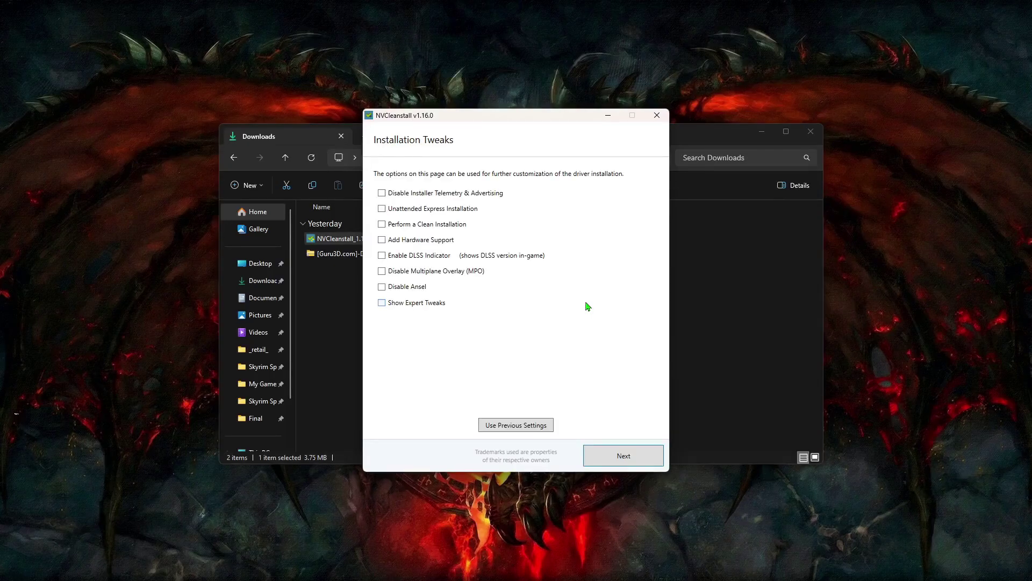
left_click(609, 464)
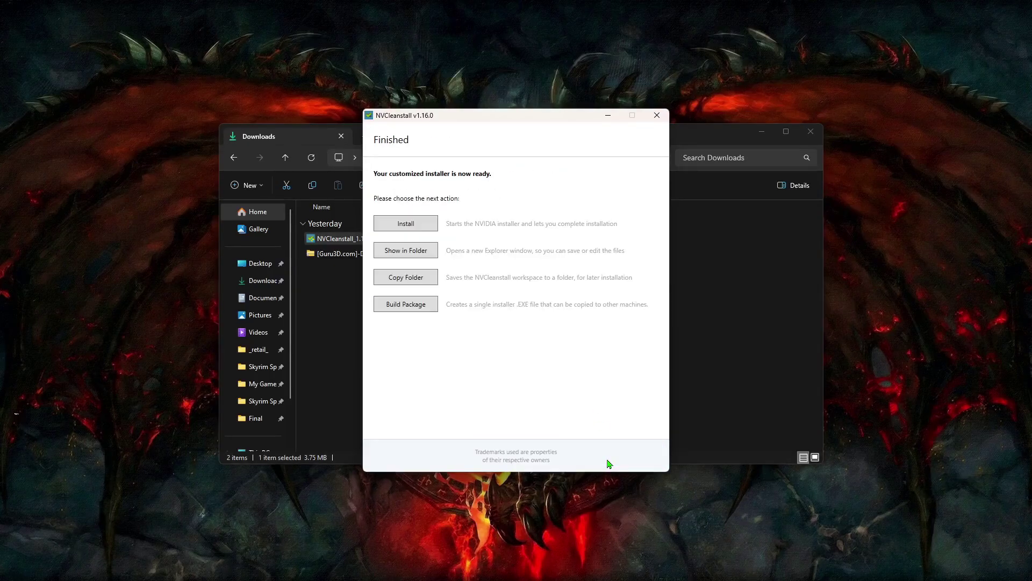
left_click(423, 227)
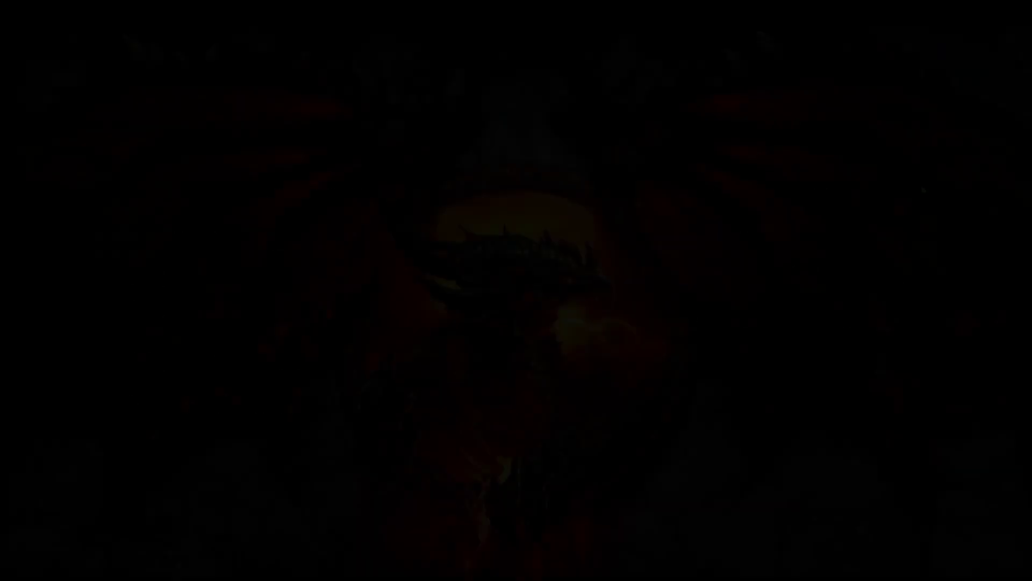
Step: Check the NVIDIA Container processes in Task Manager, then close Task Manager
right_click(806, 569)
left_click(803, 525)
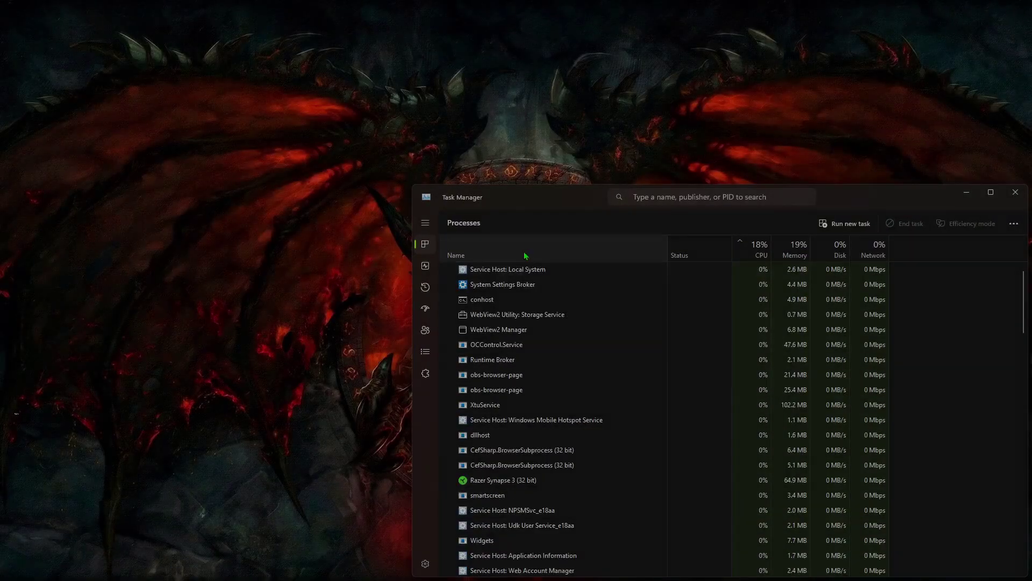
scroll(753, 349, "down", 15)
left_click(451, 366)
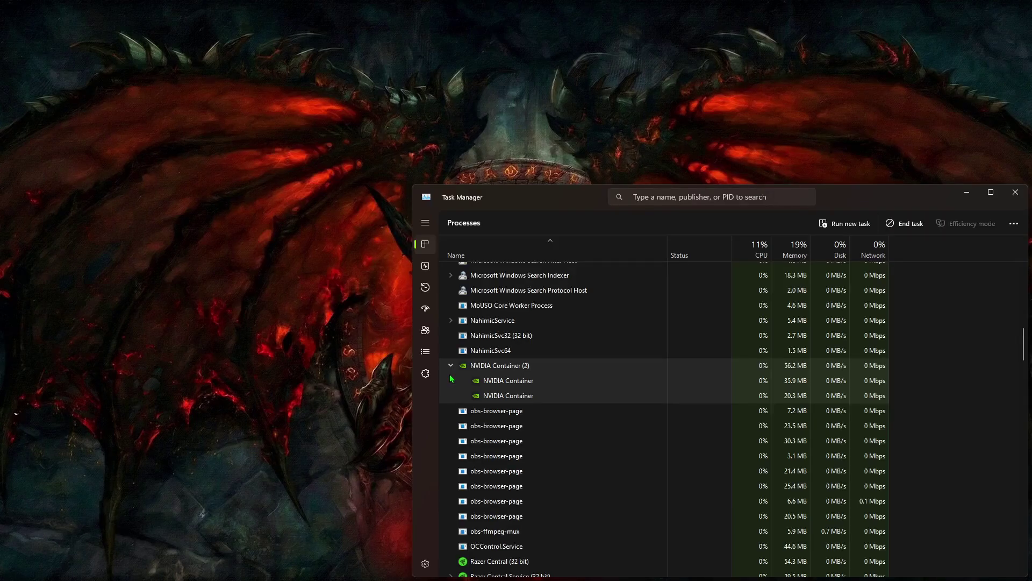
left_click(1015, 191)
left_click(921, 567)
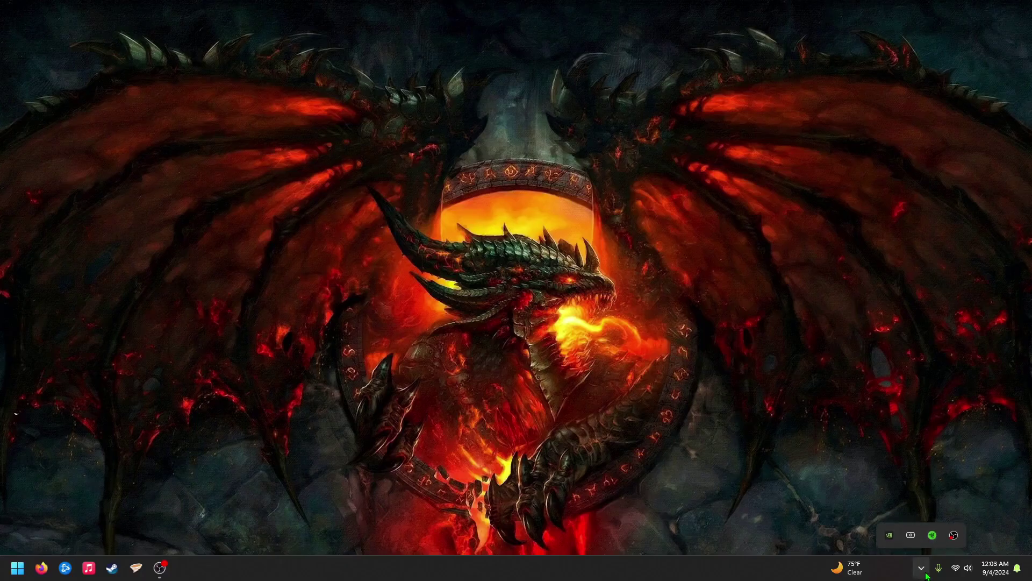
Step: In Manage 3D settings, set Low Latency Mode On and power management to Prefer maximum performance
double_click(889, 534)
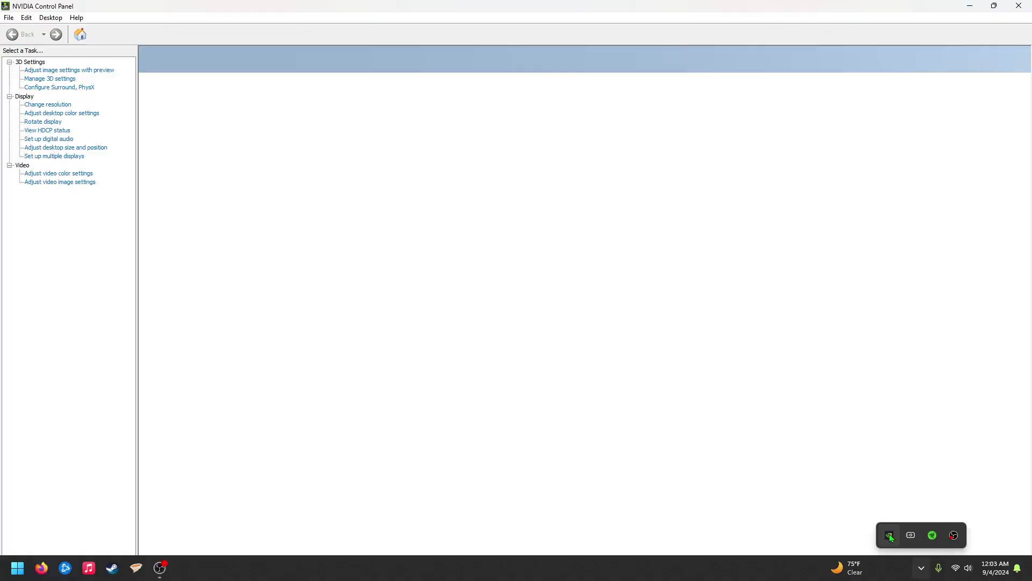
left_click(50, 79)
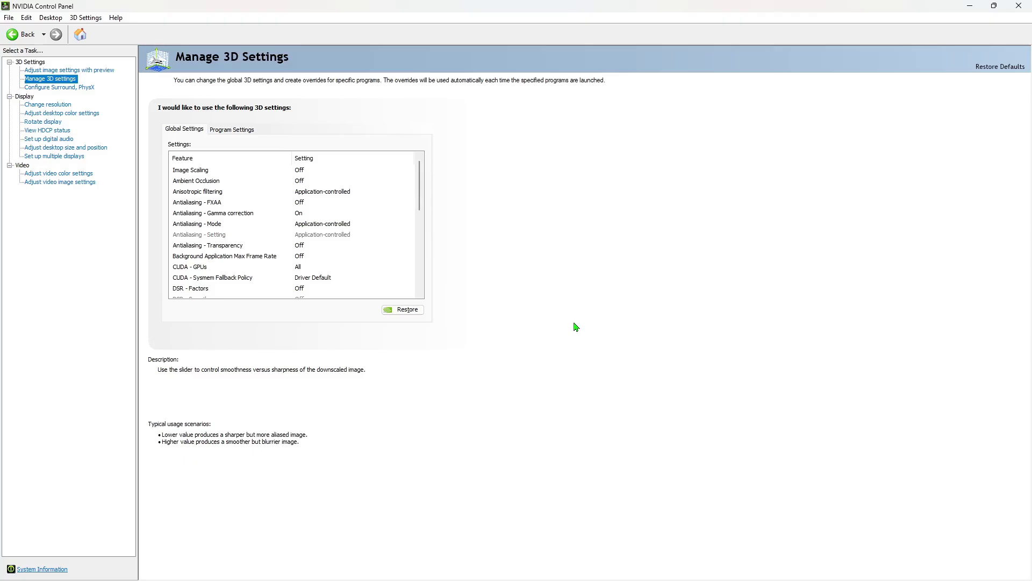
scroll(301, 242, "down", 2)
left_click(352, 289)
left_click(321, 296)
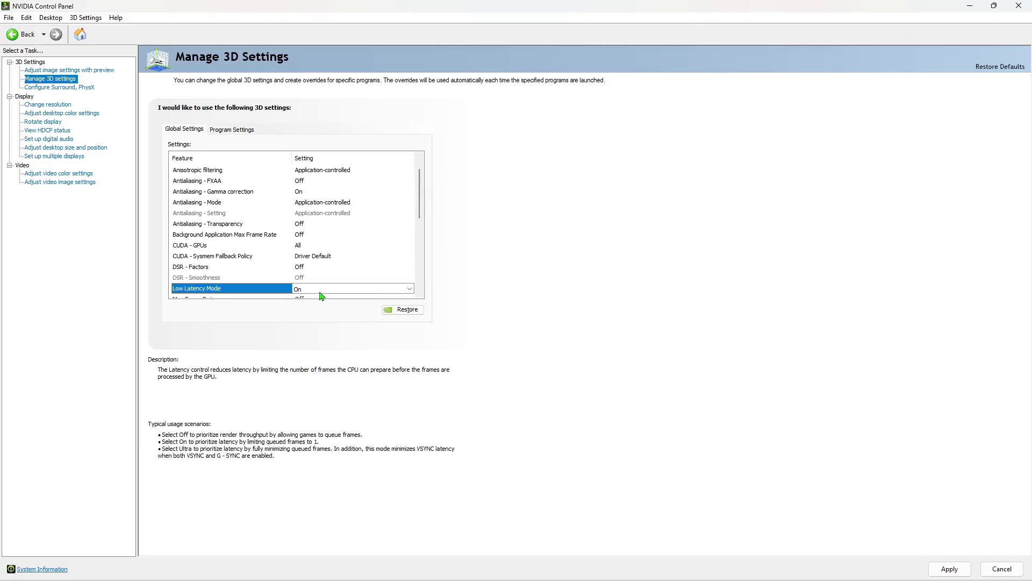
scroll(321, 269, "down", 3)
left_click(315, 234)
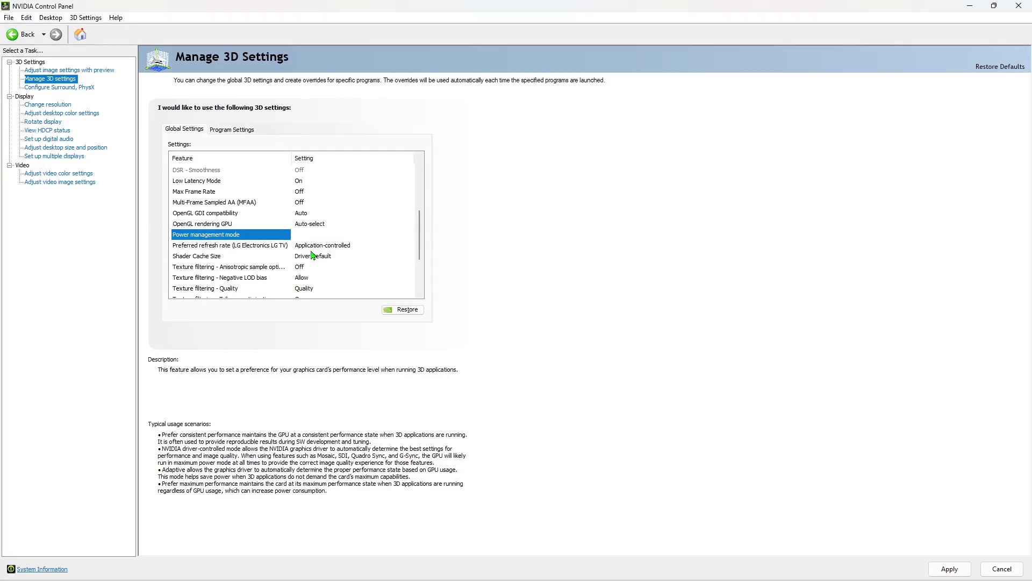
left_click(333, 287)
Step: Set Preferred refresh rate to Highest available and turn Vertical sync and Triple buffering On
left_click(329, 215)
left_click(330, 215)
left_click(330, 233)
scroll(419, 220, "up", 2)
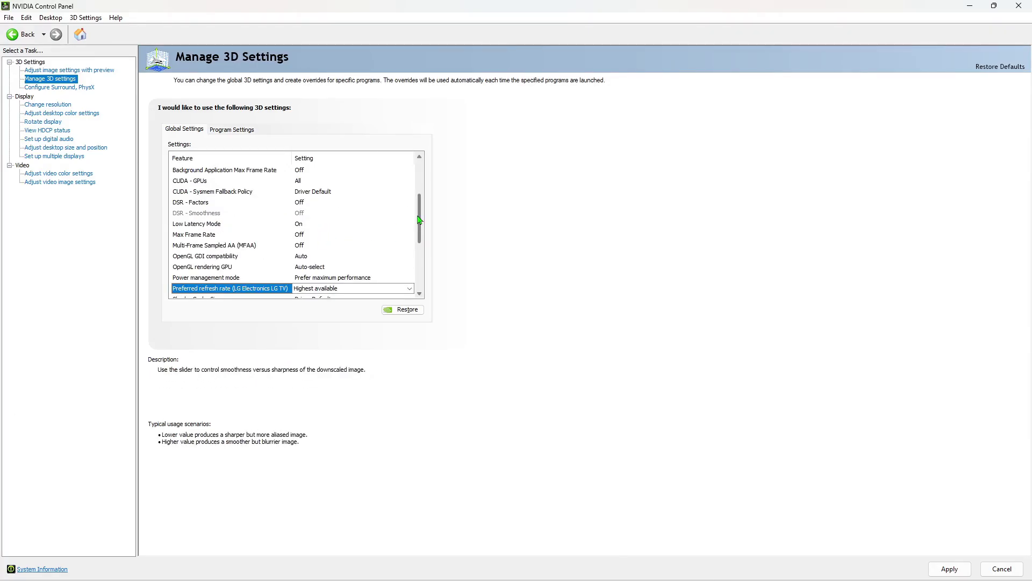
scroll(419, 221, "down", 4)
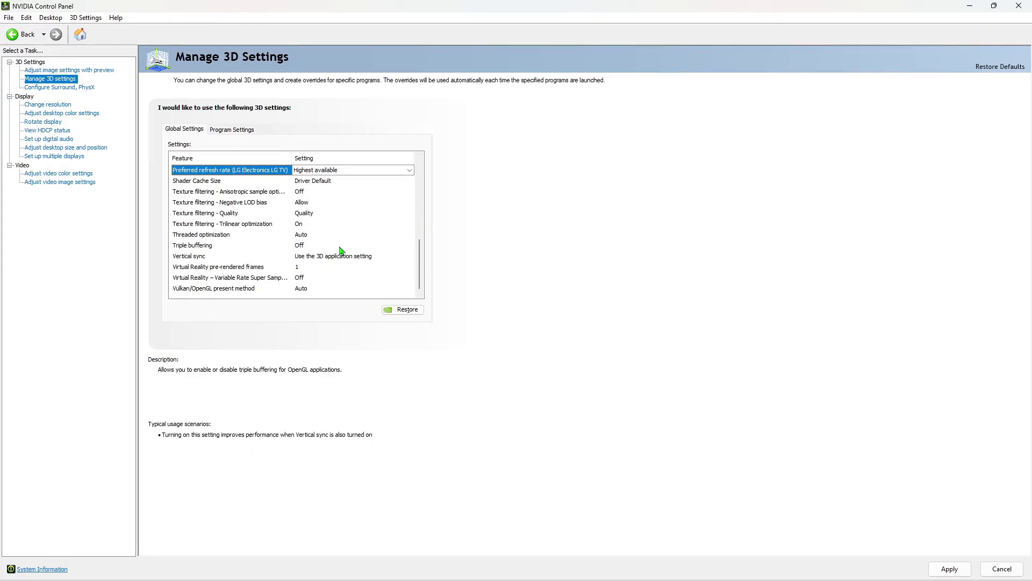
left_click(396, 258)
scroll(320, 287, "up", 8)
scroll(320, 287, "down", 7)
left_click(320, 277)
left_click(320, 288)
scroll(422, 279, "down", 2)
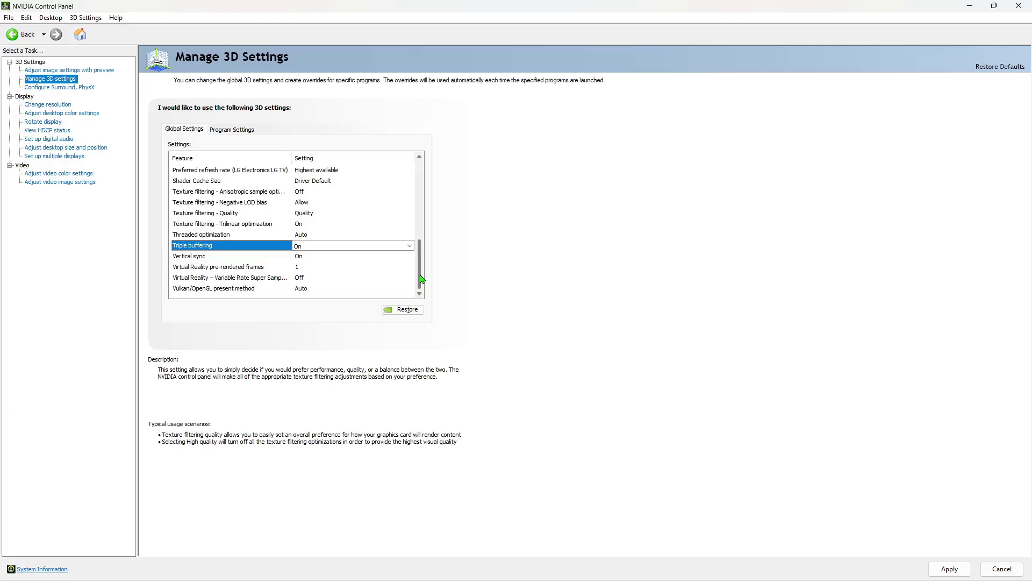
left_click(237, 131)
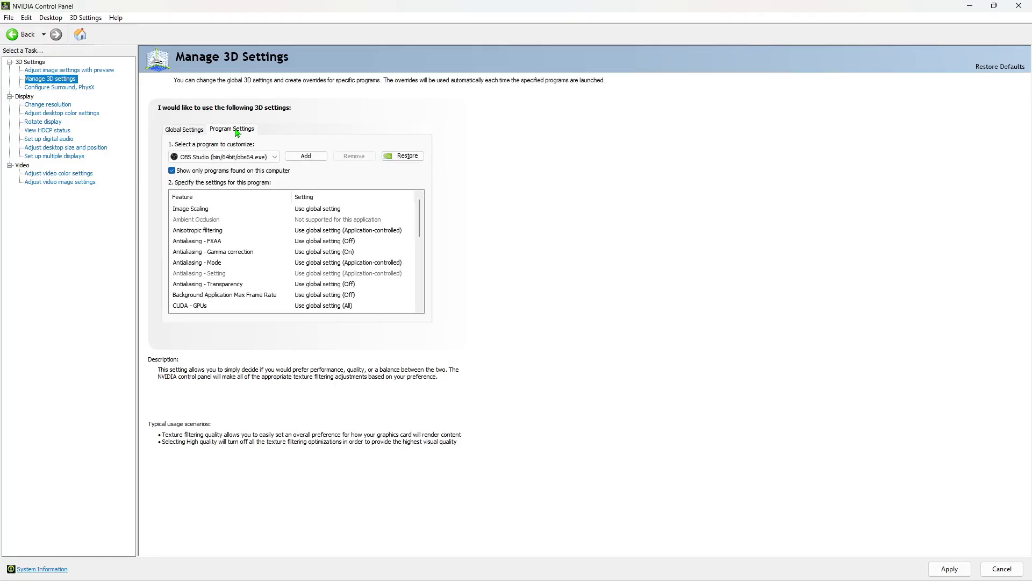
Step: Add Wow.exe from the World of Warcraft _retail_ folder as a customized program
left_click(252, 157)
left_click(304, 166)
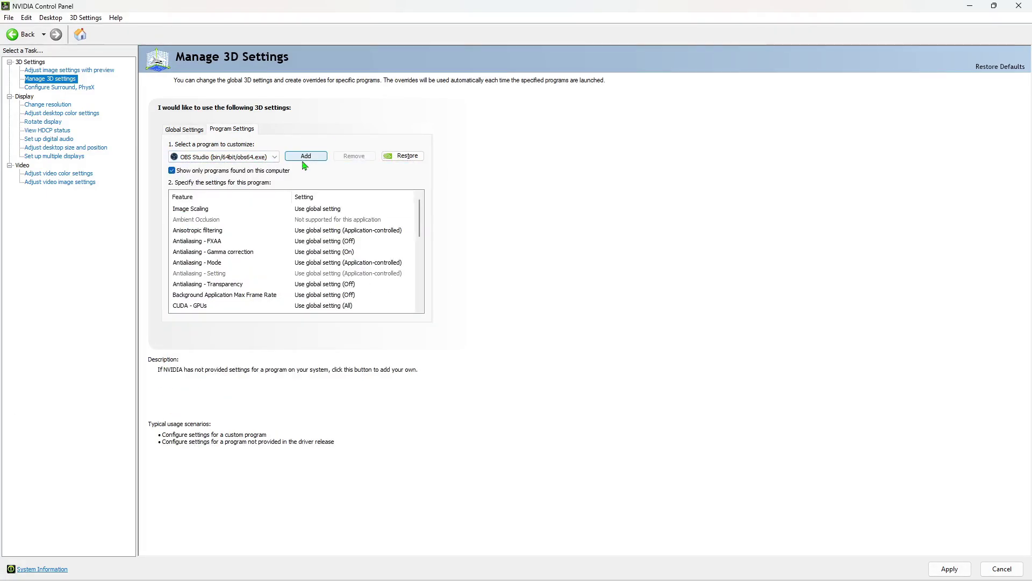
left_click(304, 160)
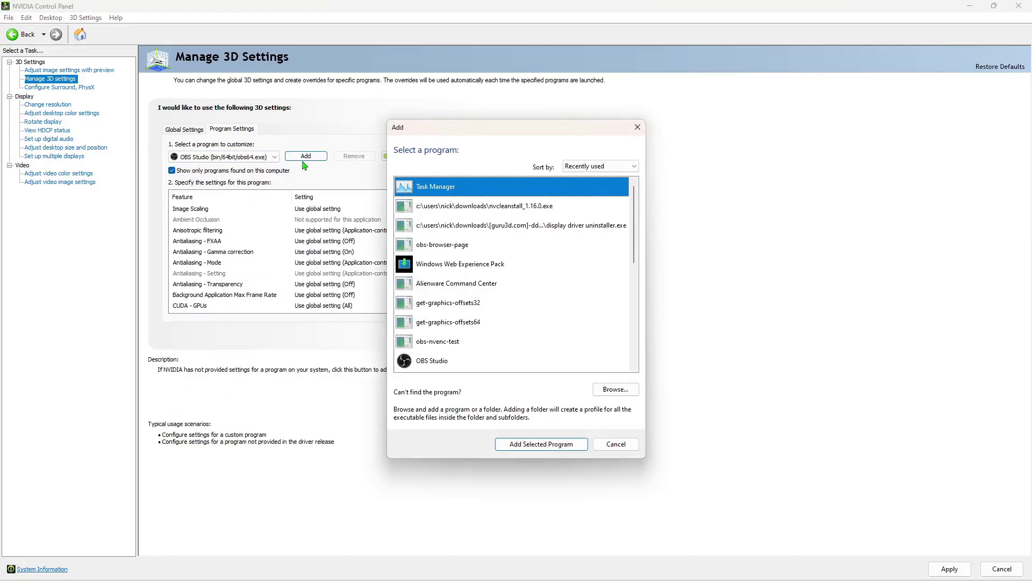
left_click(611, 391)
left_click(387, 366)
left_click(493, 375)
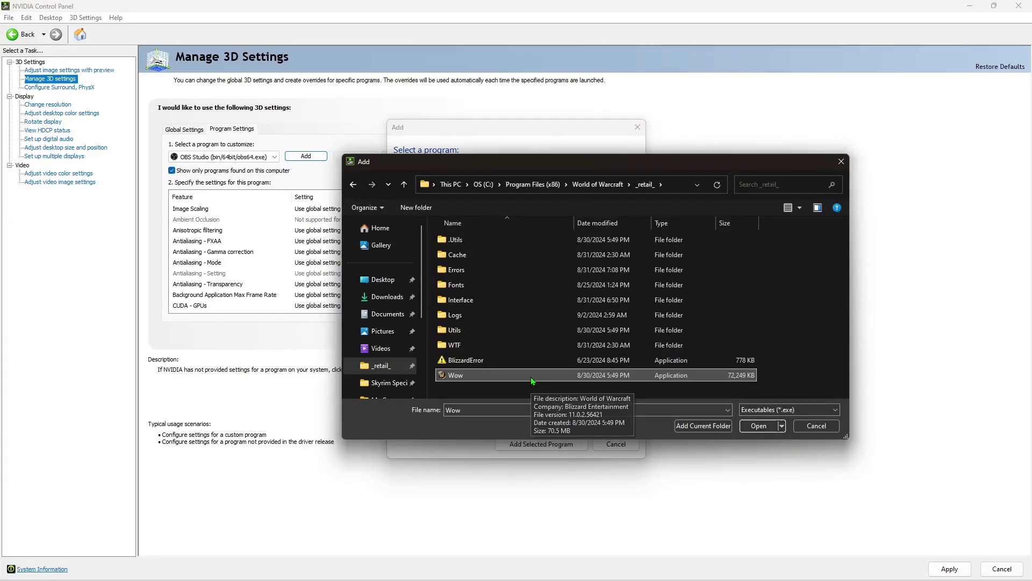
left_click(757, 426)
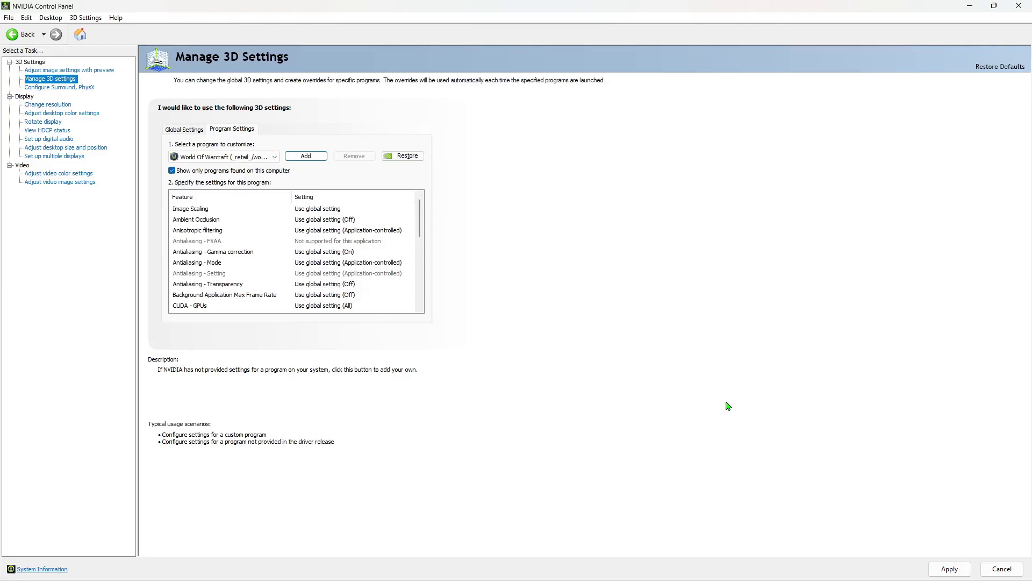
Step: Set Low Latency Mode, Vertical sync and Triple buffering Off for World of Warcraft and apply
scroll(279, 301, "down", 2)
left_click(279, 310)
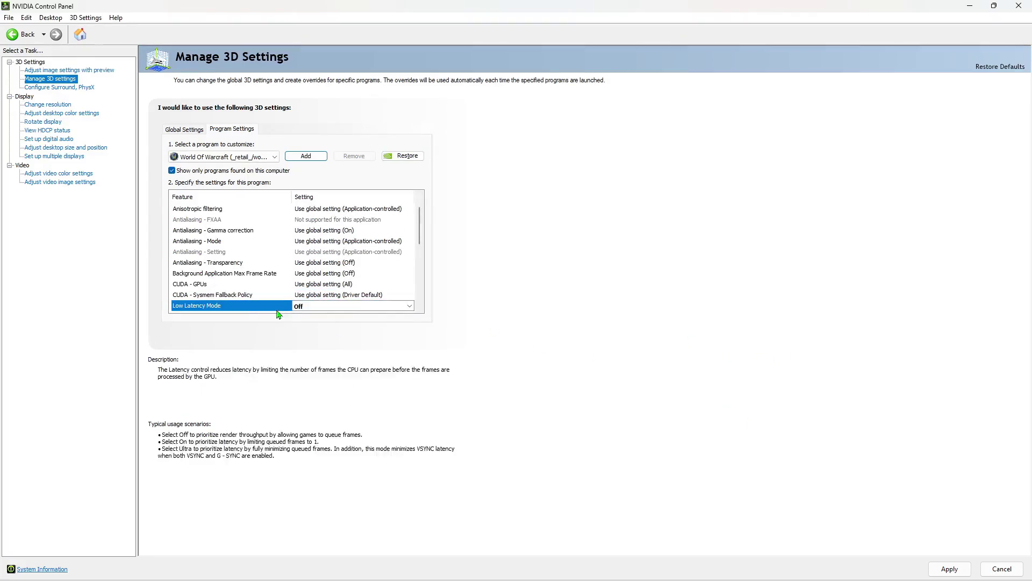
scroll(279, 301, "down", 4)
scroll(376, 253, "up", 1)
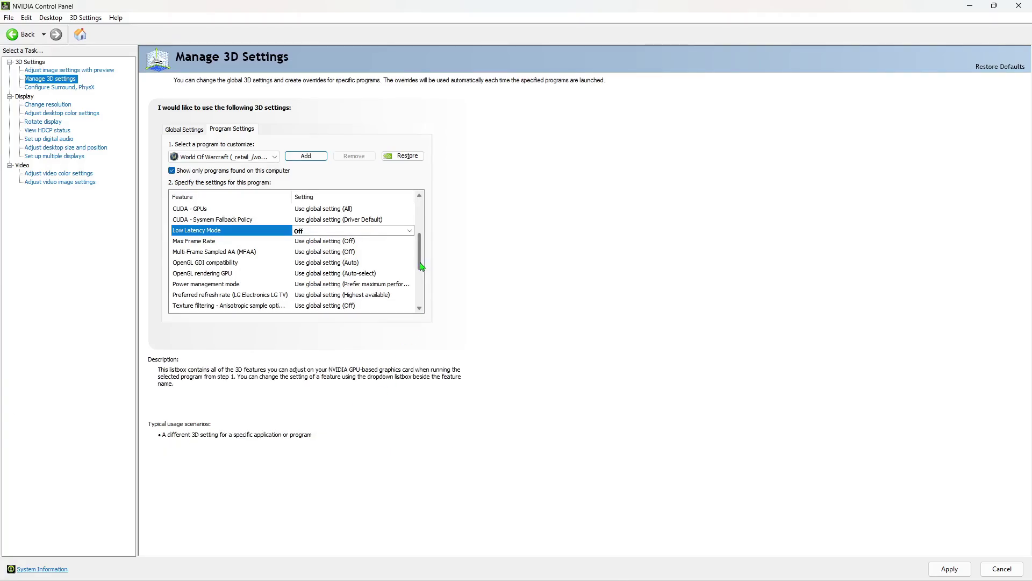
left_click_drag(422, 266, 422, 307)
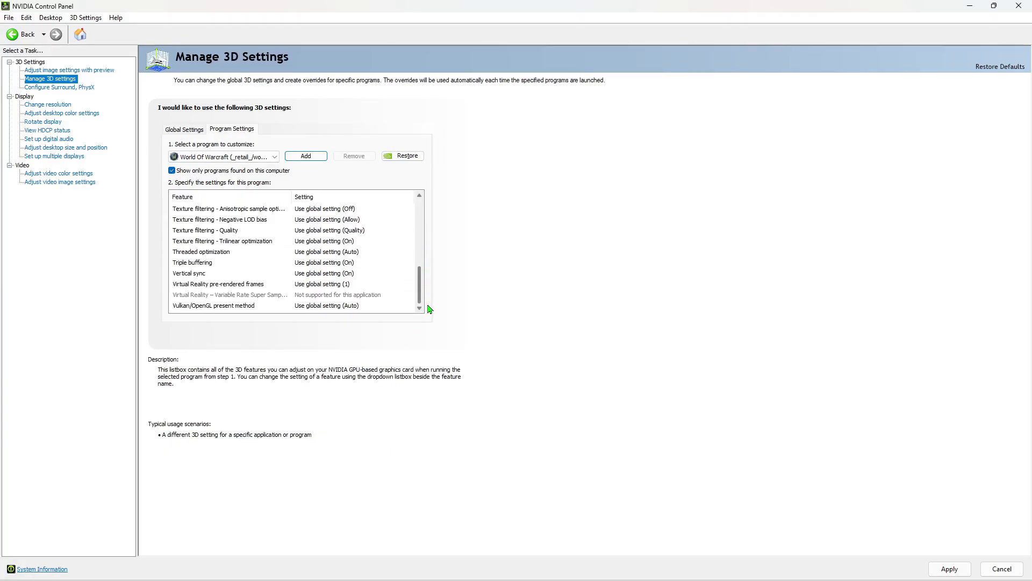
left_click(352, 275)
left_click(350, 276)
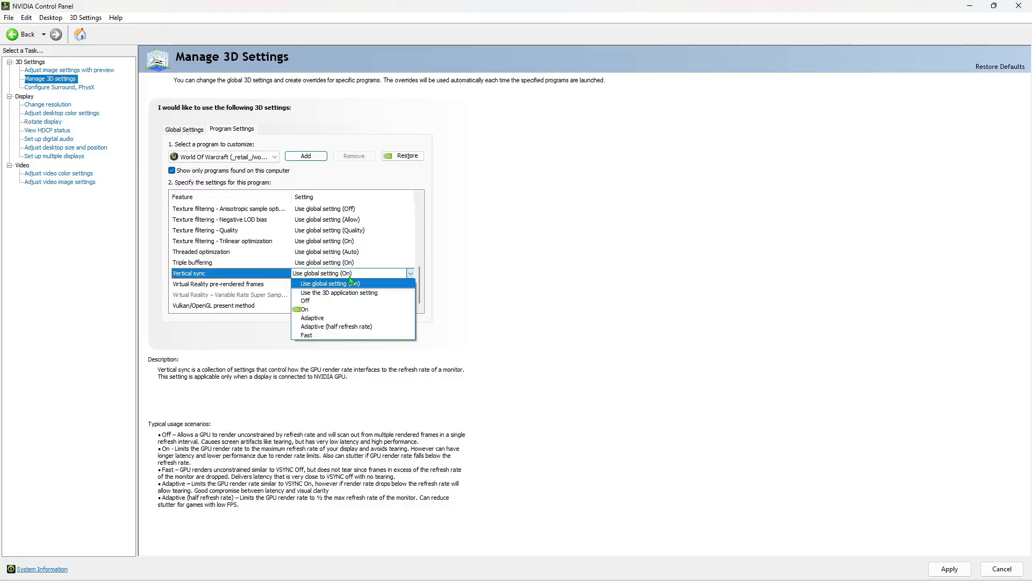
left_click(338, 305)
left_click(340, 295)
left_click(341, 295)
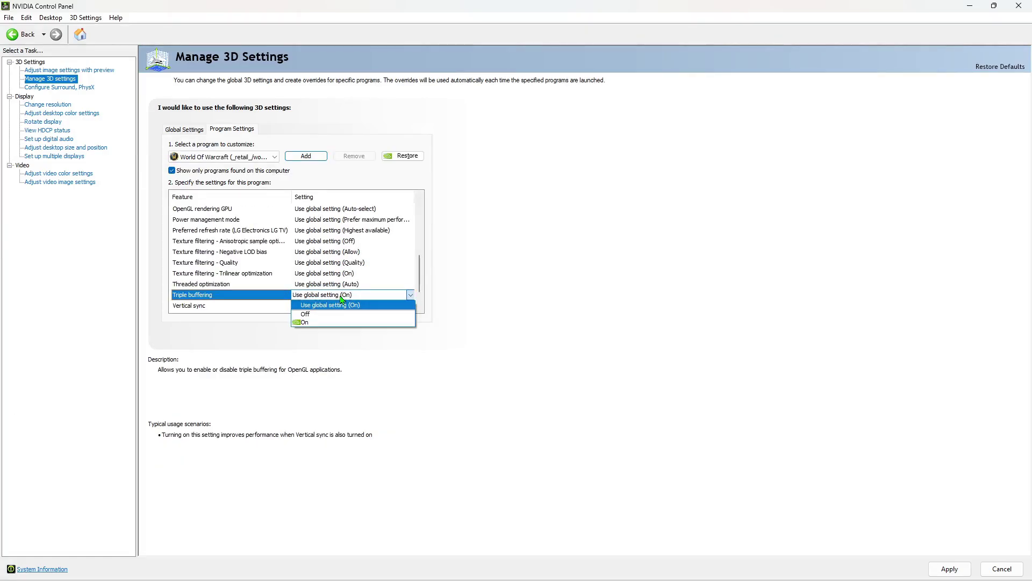
left_click(338, 321)
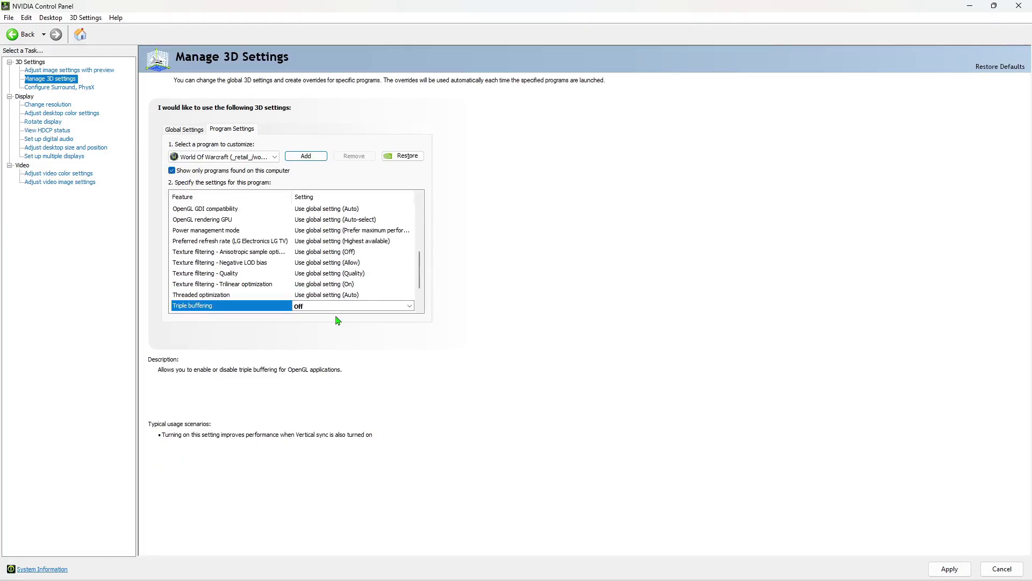
left_click(956, 574)
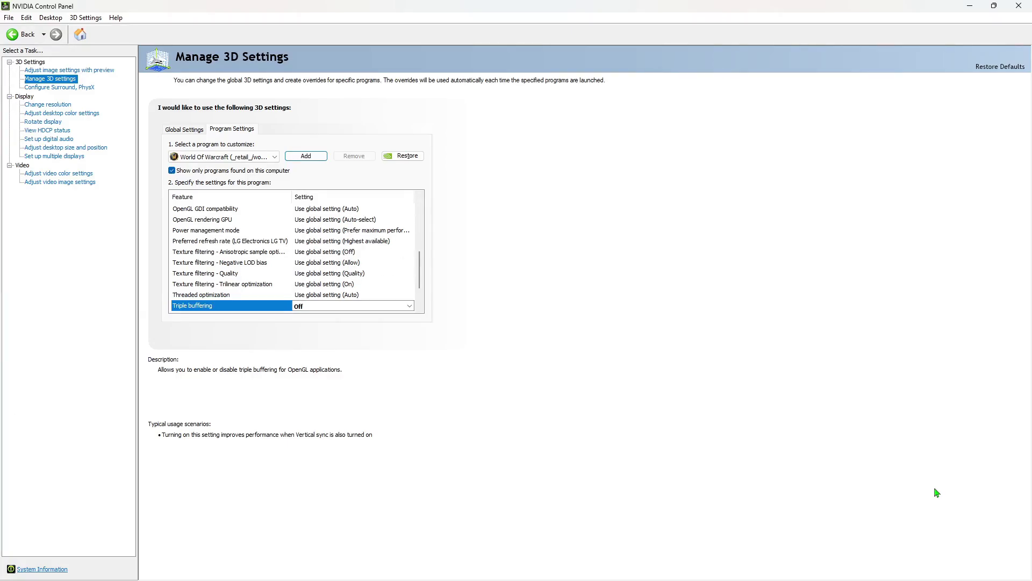
left_click(77, 87)
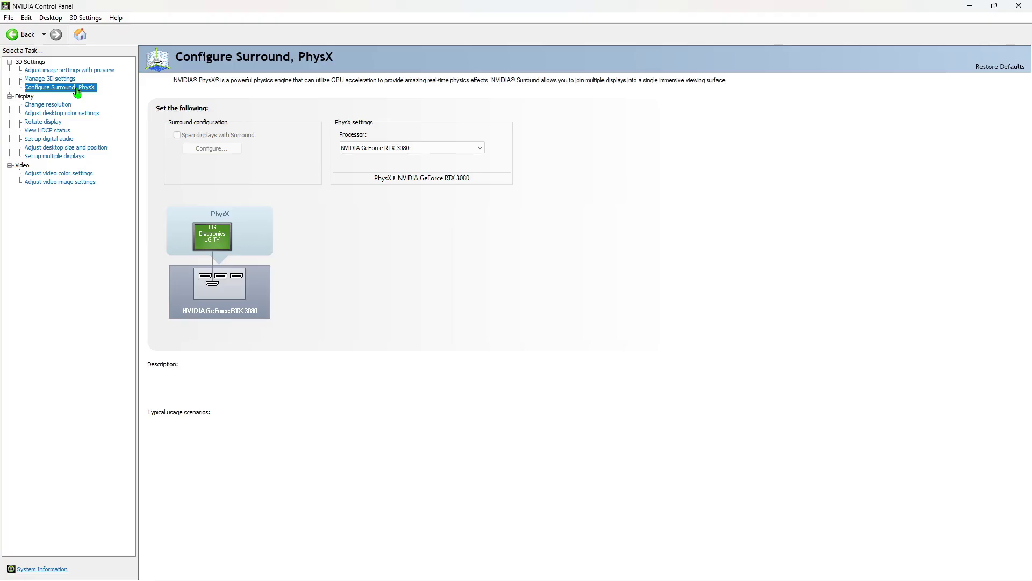
Step: Keep the PhysX processor on the GeForce RTX 3080, check desktop size and position, then go to Change resolution
left_click(412, 147)
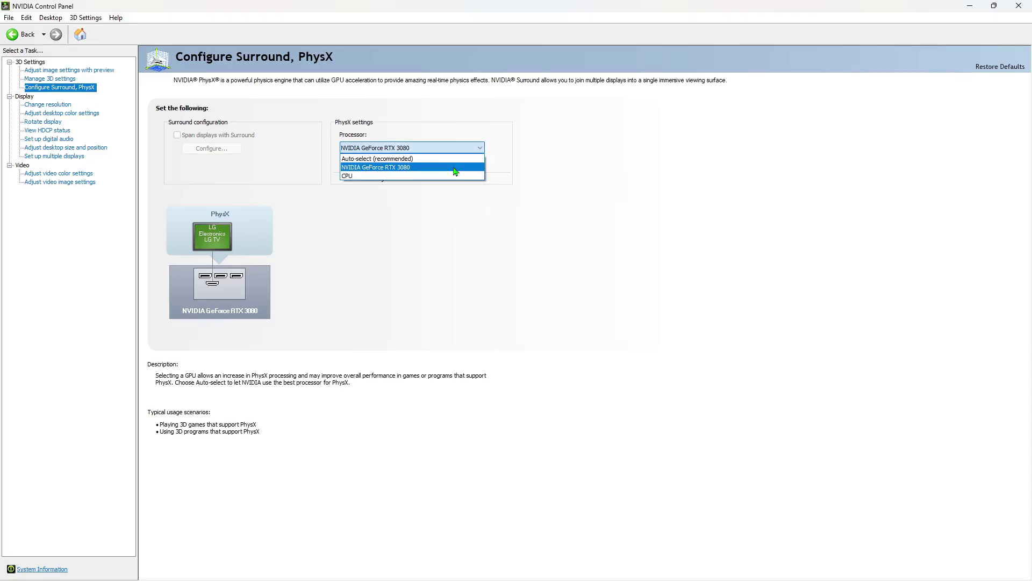
left_click(454, 168)
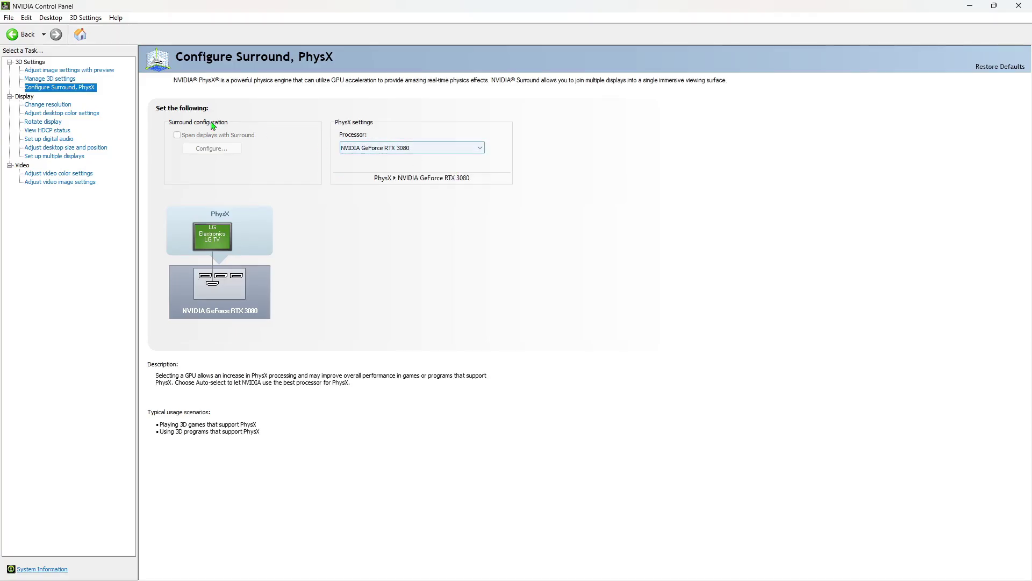
left_click(103, 150)
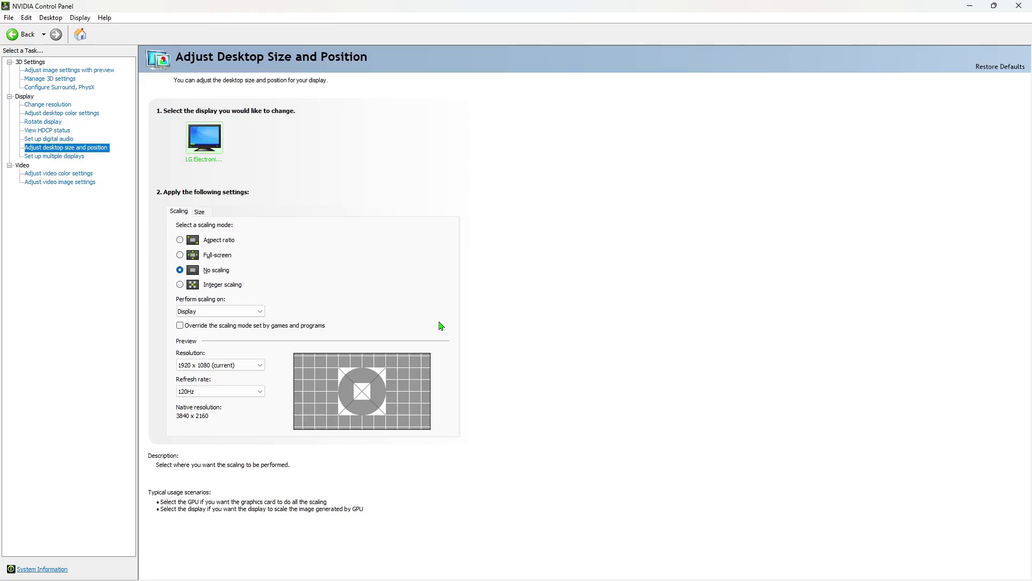
left_click(48, 104)
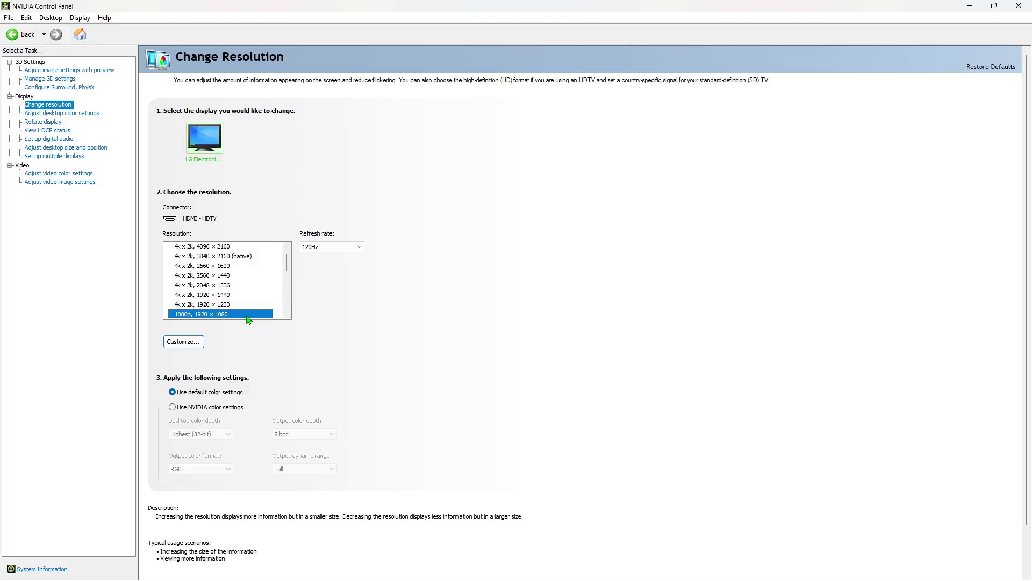
Step: Leave the display at 1920 x 1080 with a 120Hz refresh rate and close NVIDIA Control Panel
left_click(359, 247)
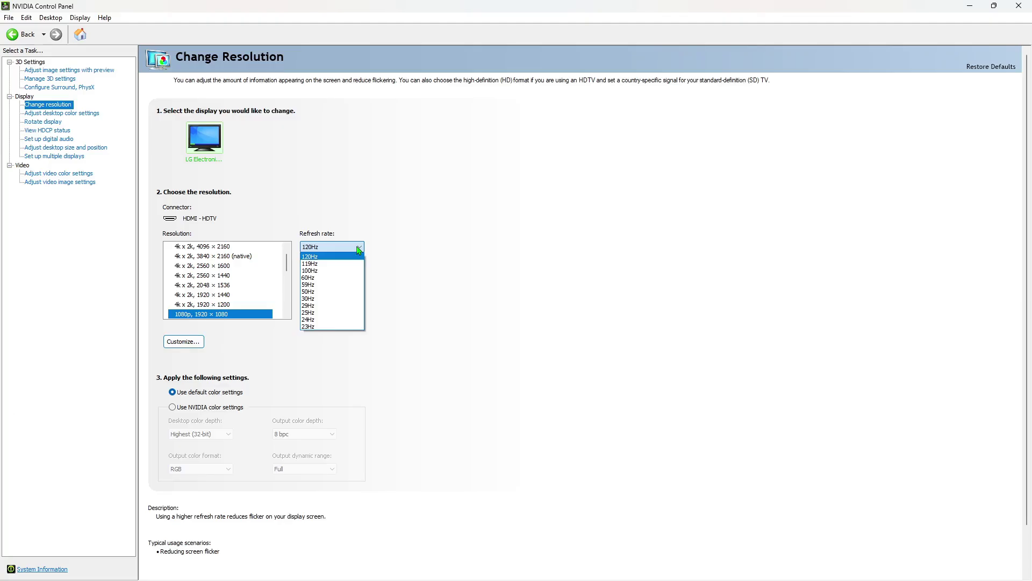
left_click(359, 250)
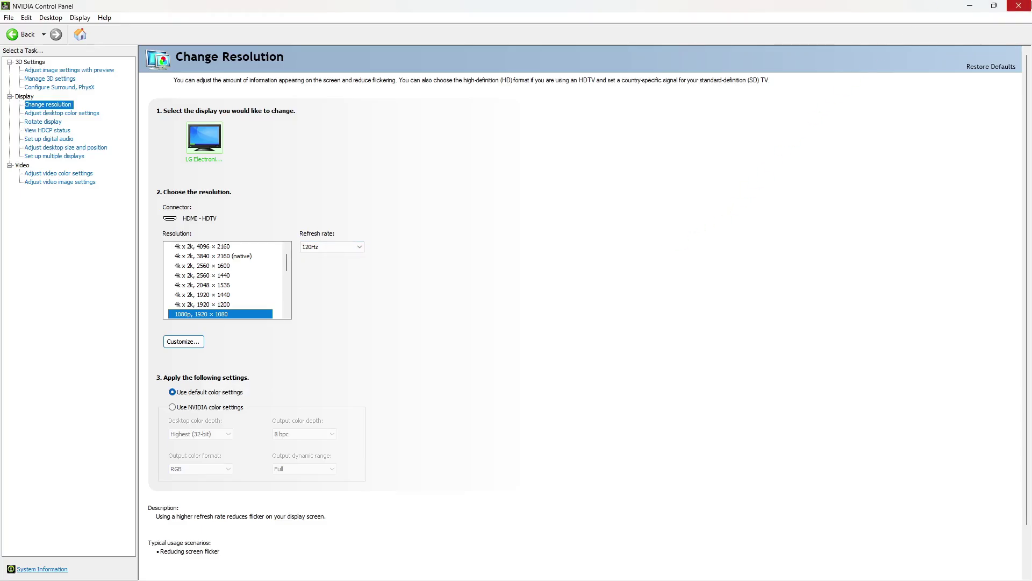
left_click(1019, 7)
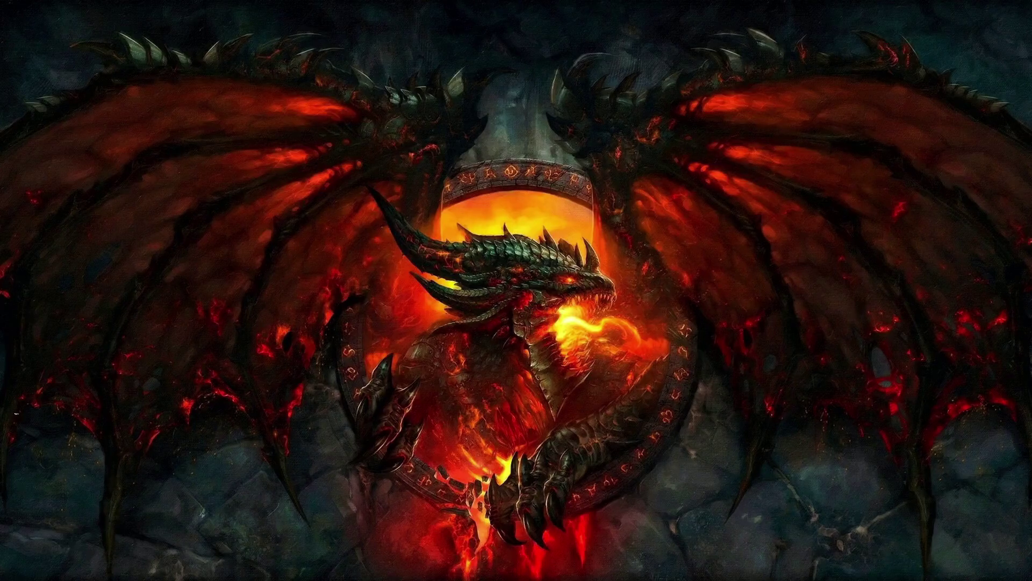
Step: Review CPU performance and the running processes list in Task Manager
key("ctrl+shift+Escape")
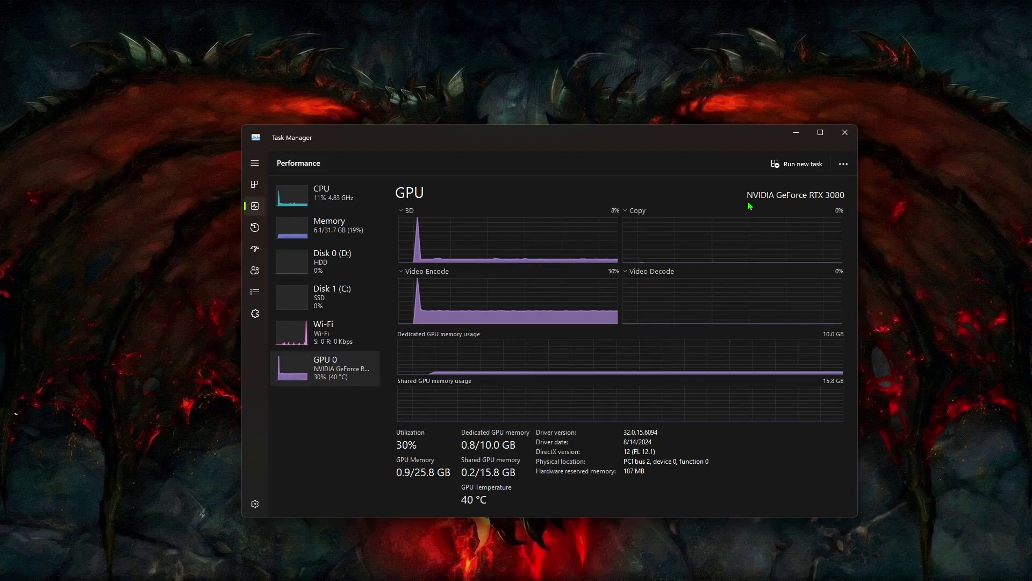
left_click(323, 195)
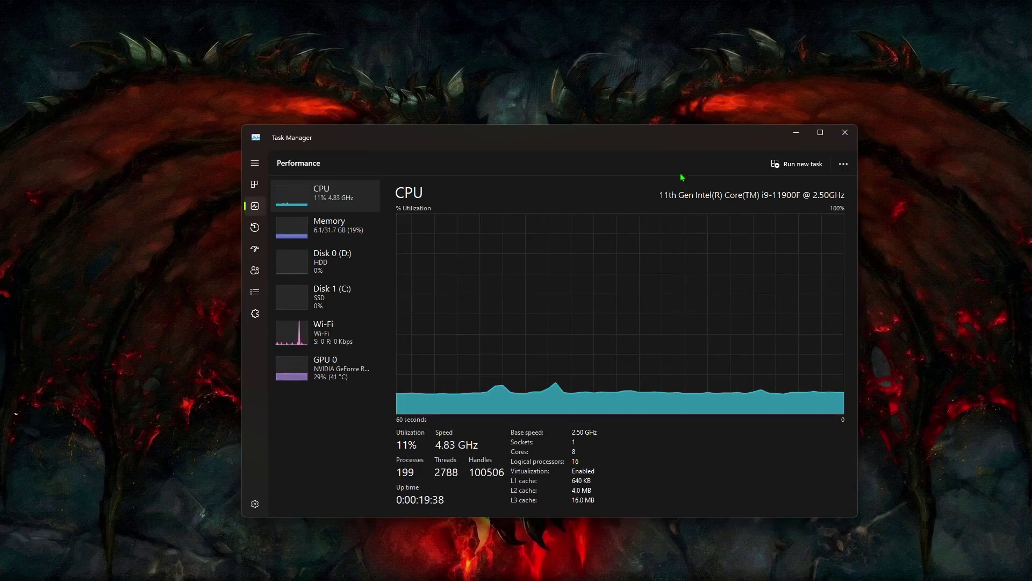
left_click(254, 186)
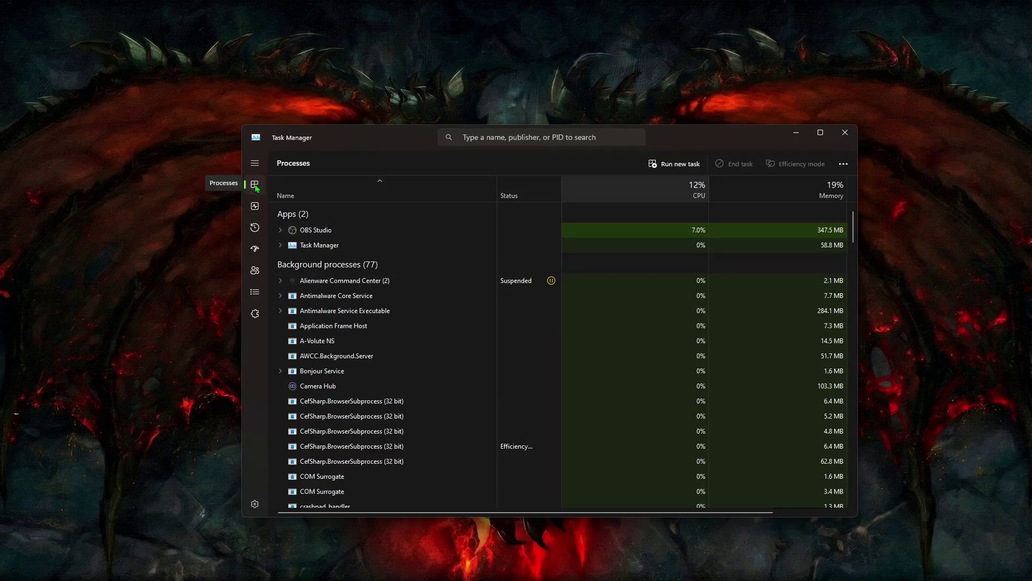
left_click(844, 132)
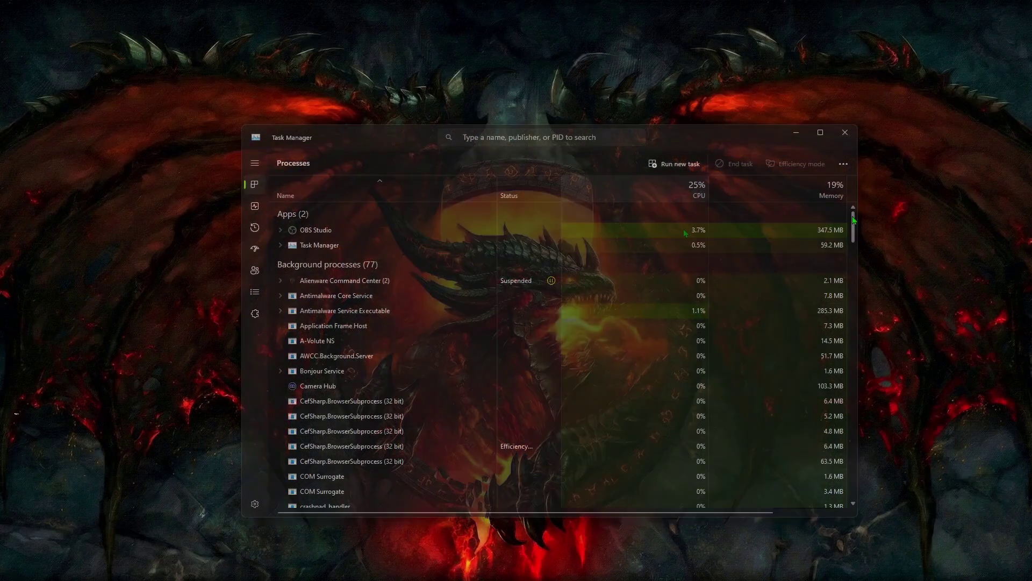
Step: Search the Start menu for 'process exp' to find Process Explorer
scroll(854, 225, "down", 1)
left_click_drag(854, 225, 886, 161)
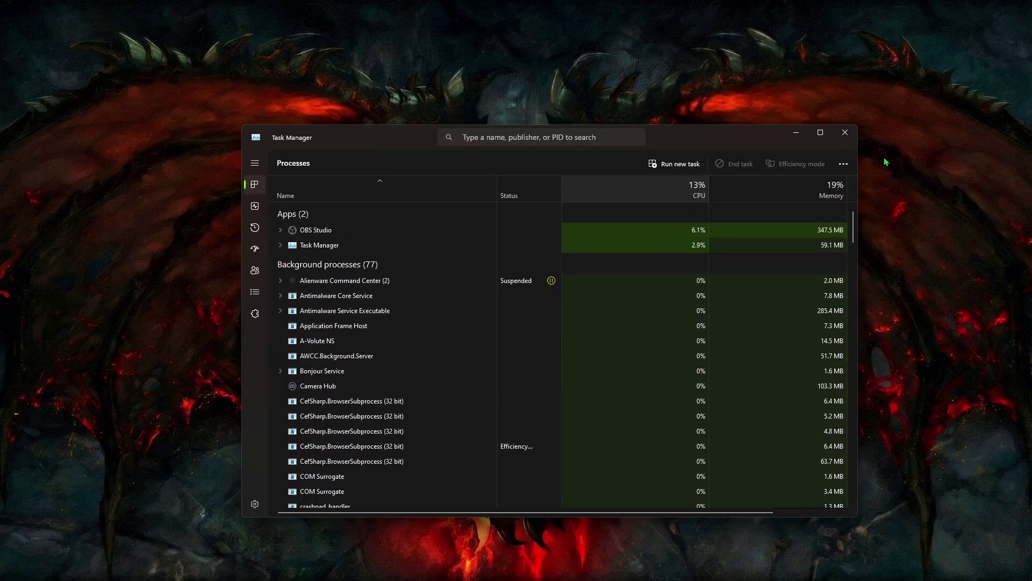
key("super")
type("process explorer")
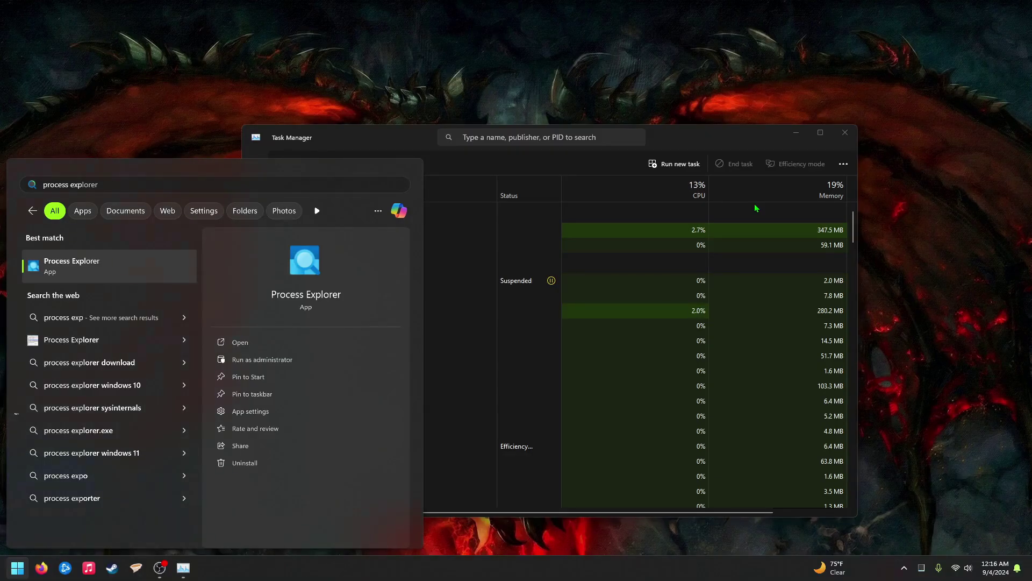
Step: Launch Process Explorer from the search results, check the process tree, and close it
key("Return")
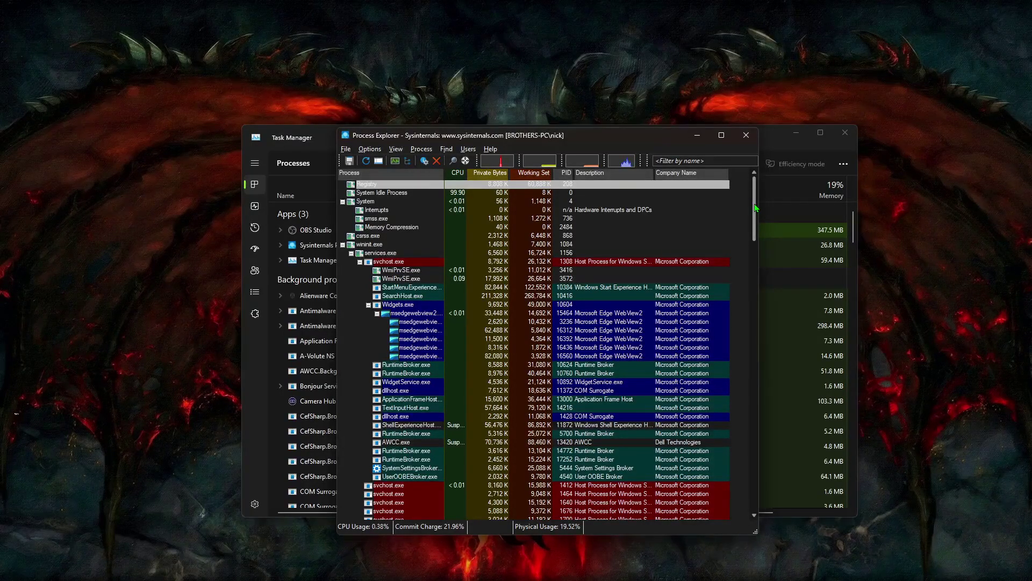
left_click(738, 139)
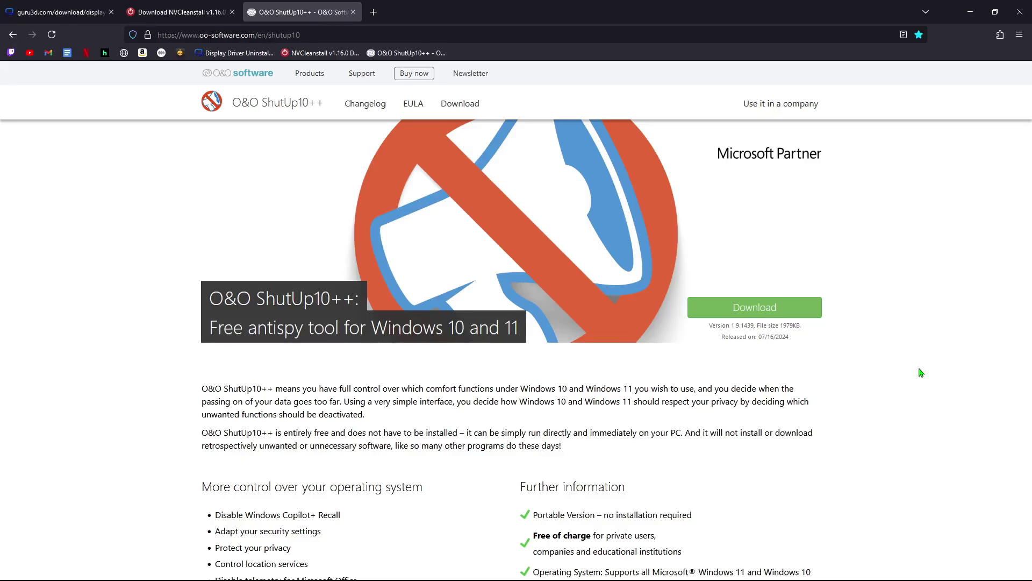
Step: Run OOSU10 from Documents and apply only recommended settings, declining the system restore point
key("alt+Tab")
double_click(380, 359)
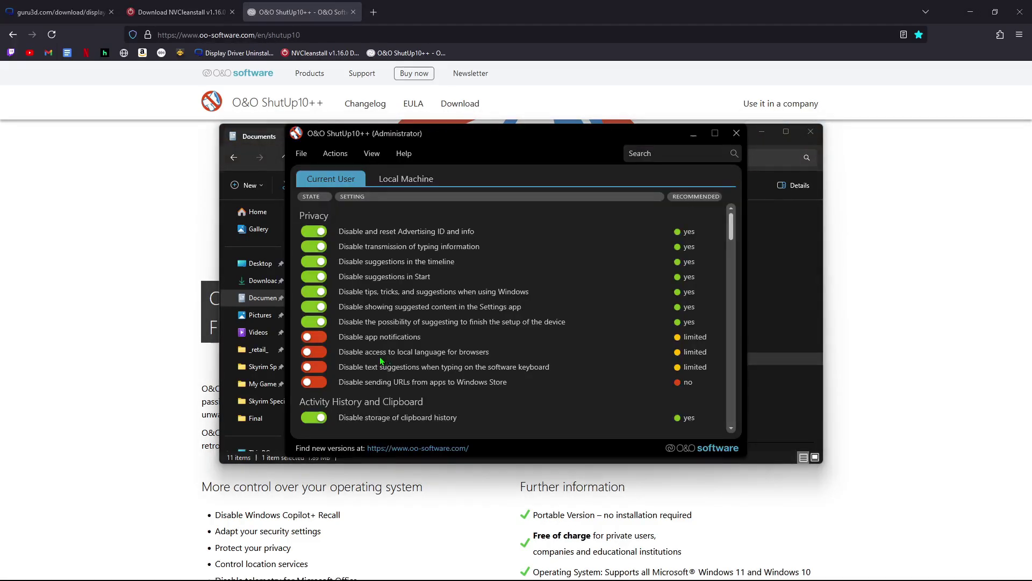
left_click(344, 157)
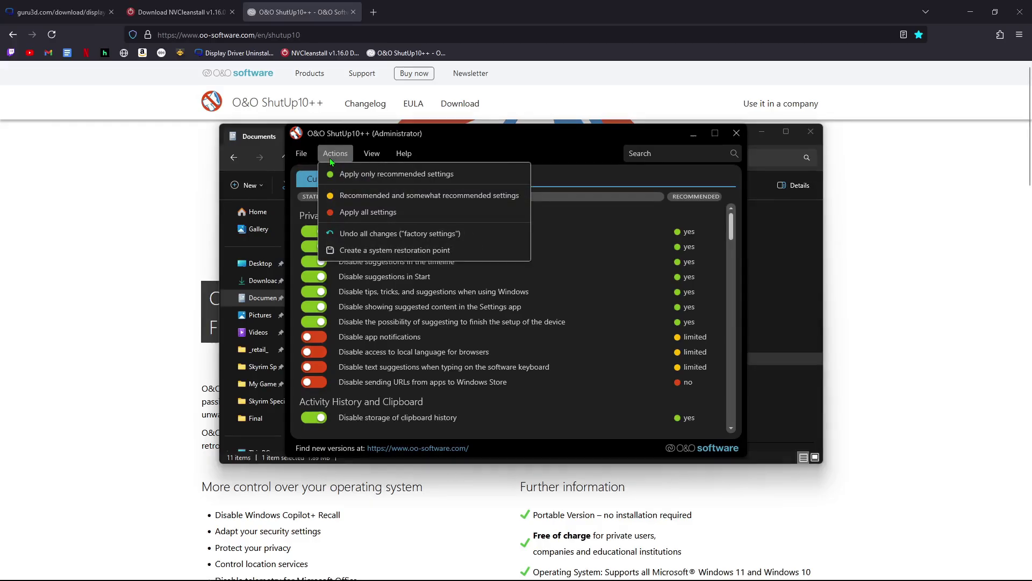
left_click(461, 175)
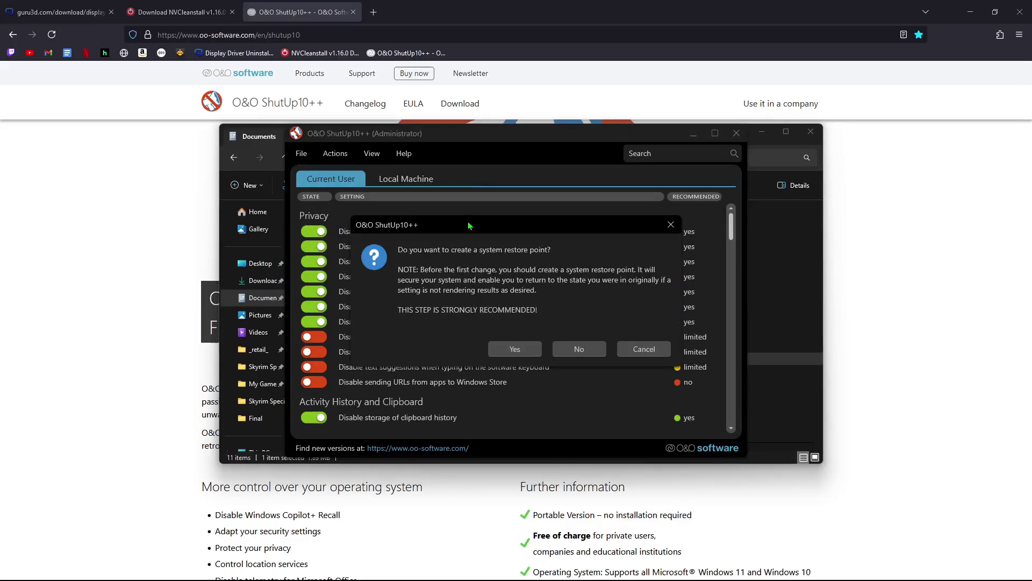
left_click(575, 346)
left_click(606, 326)
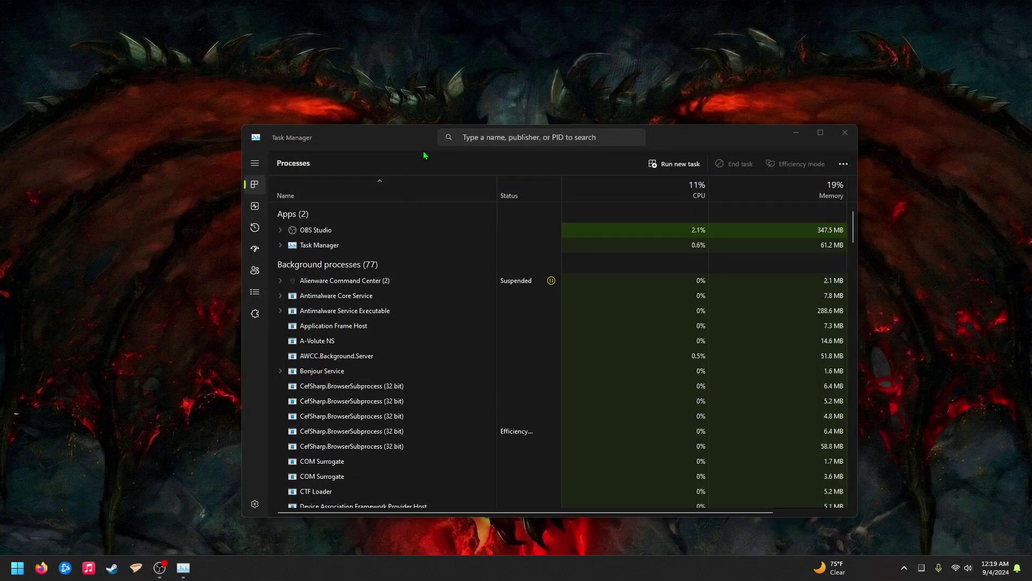
Step: Show Task Manager's CPU performance page, then launch Alienware Command Center via a Start search for 'al'
key("ctrl+Tab")
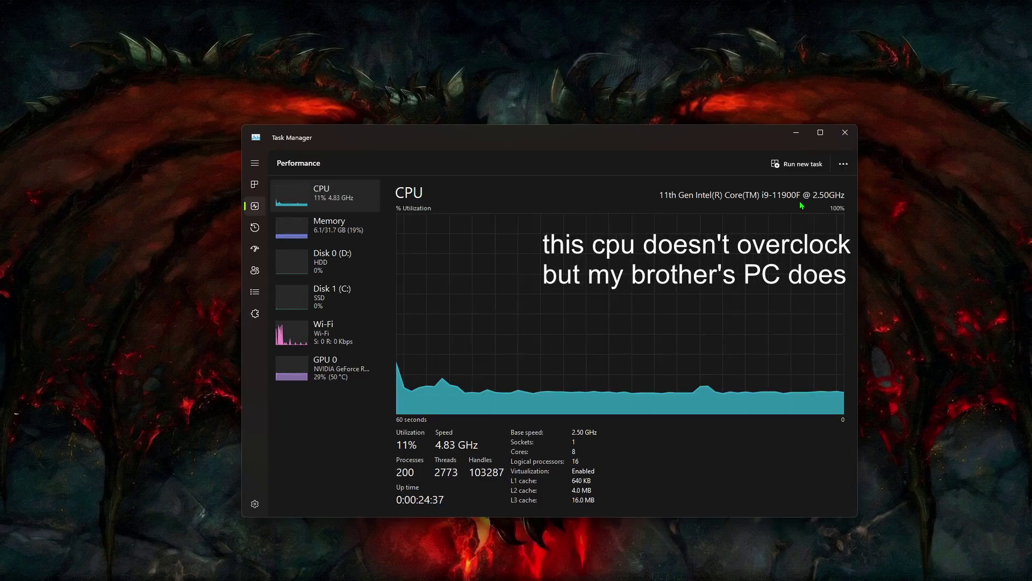
key("super")
type("al")
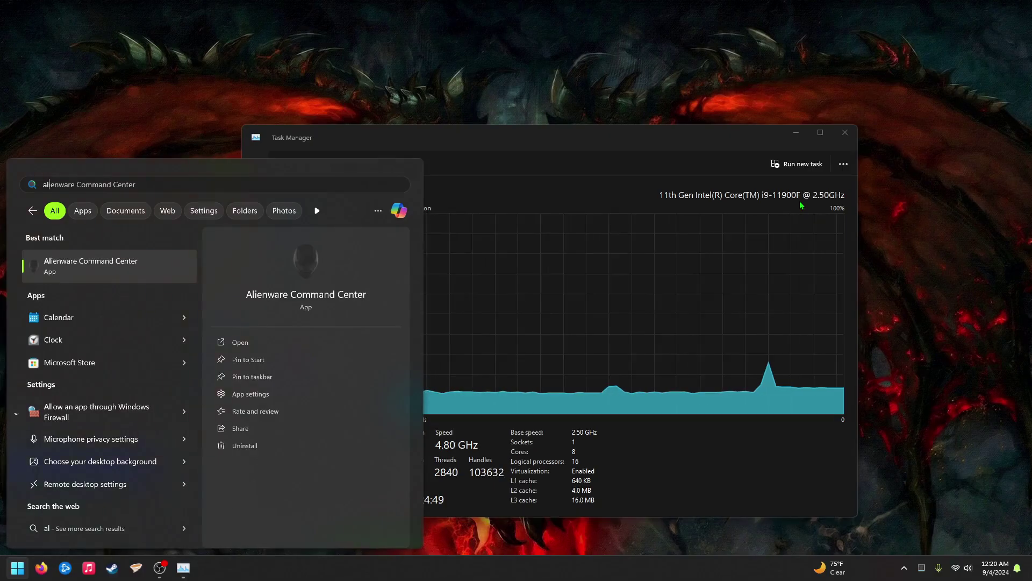
left_click(158, 269)
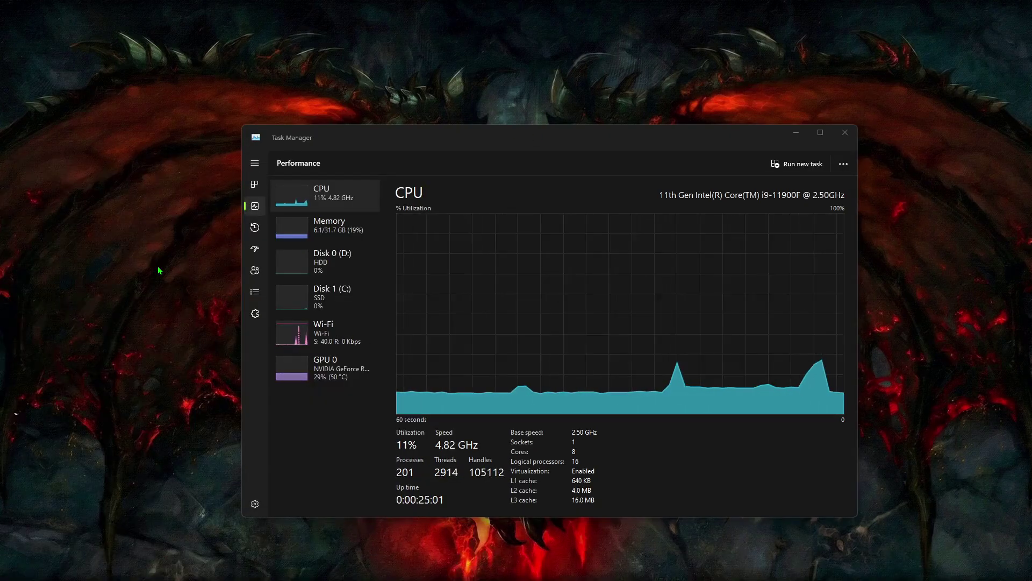
key("super")
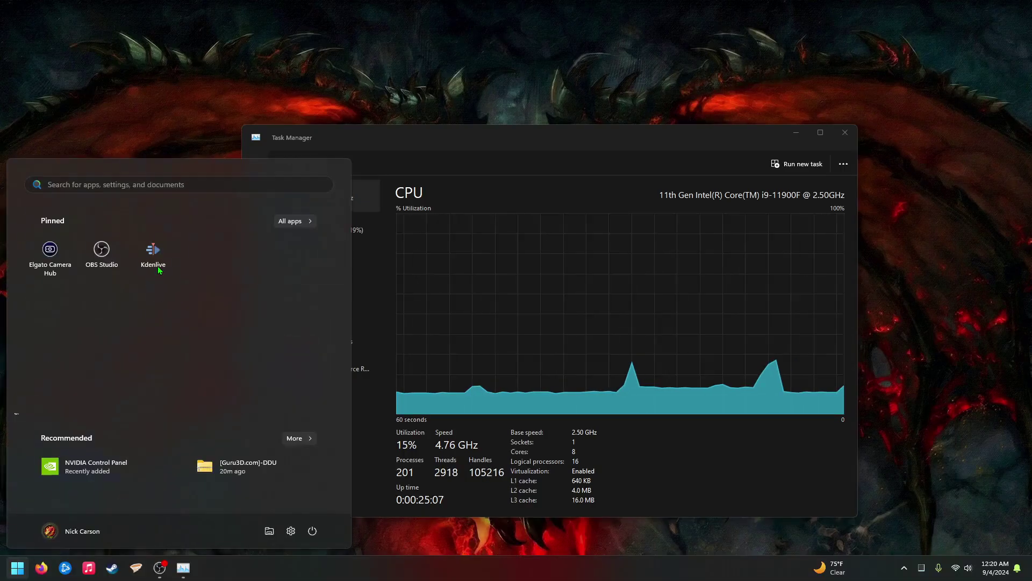
Step: Switch the default profile's overclock setting from Off to Overclock 02
left_click(721, 528)
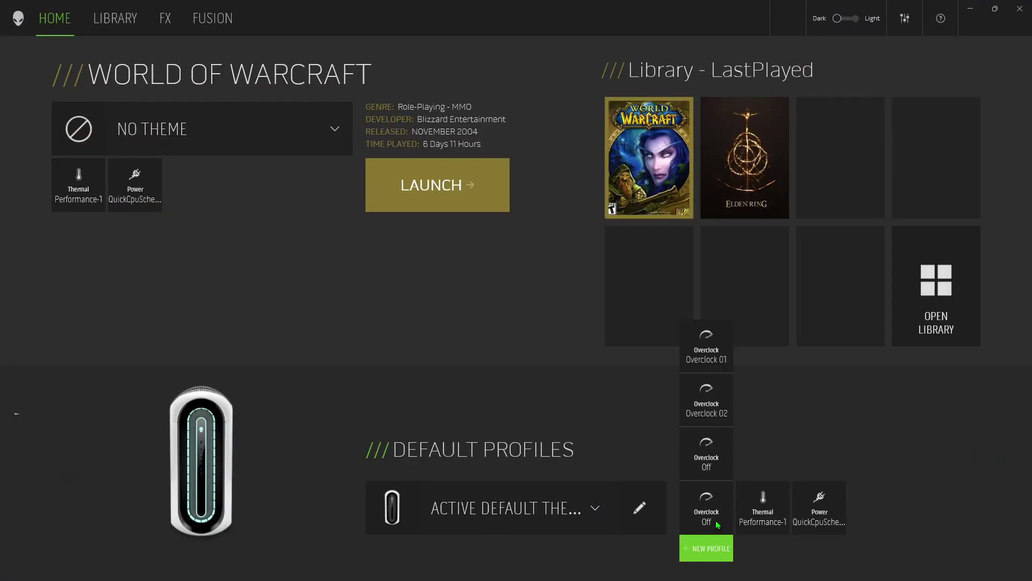
left_click(725, 397)
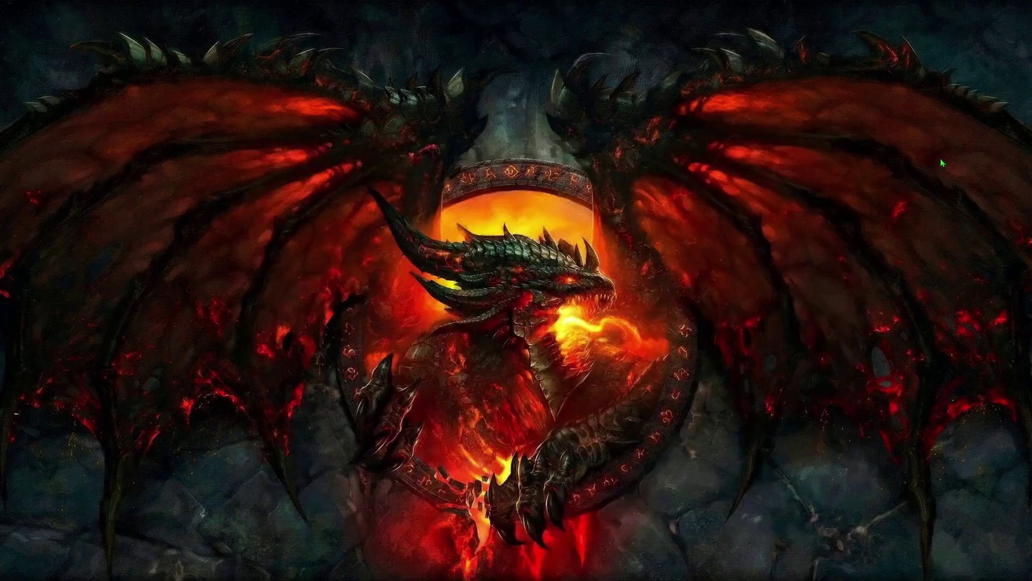